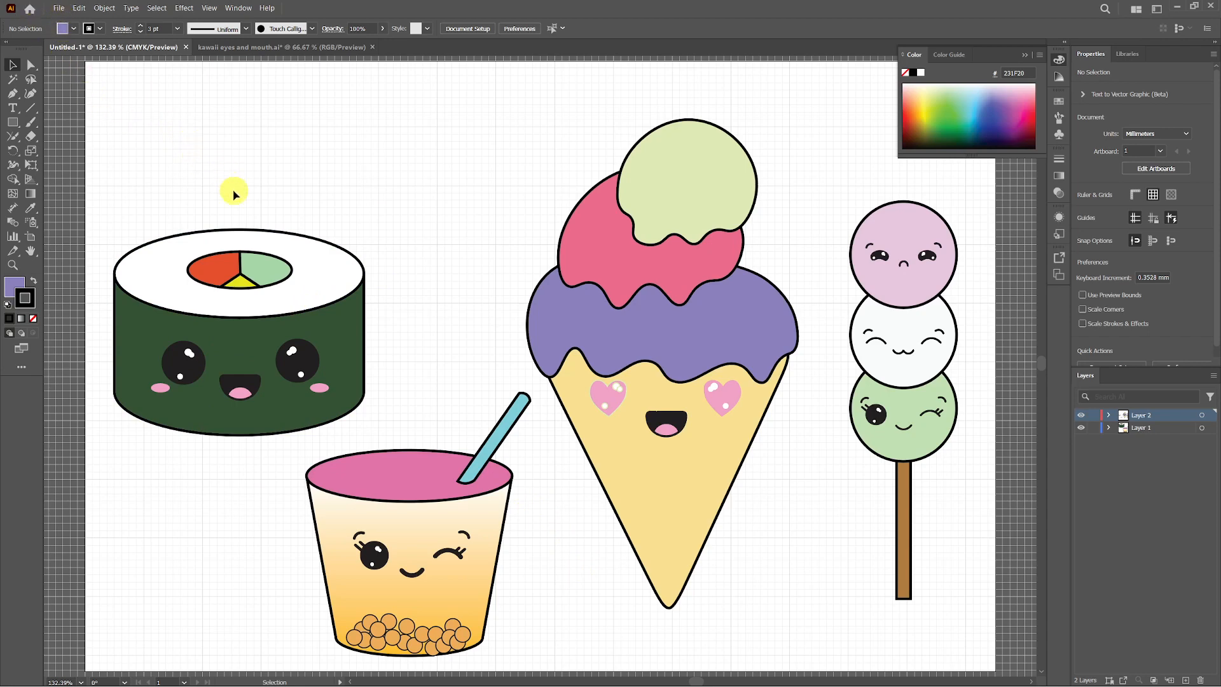
# - Create a new A4 landscape document, 297 x 210 mm, in CMYK colour mode
pyautogui.click(30, 11)
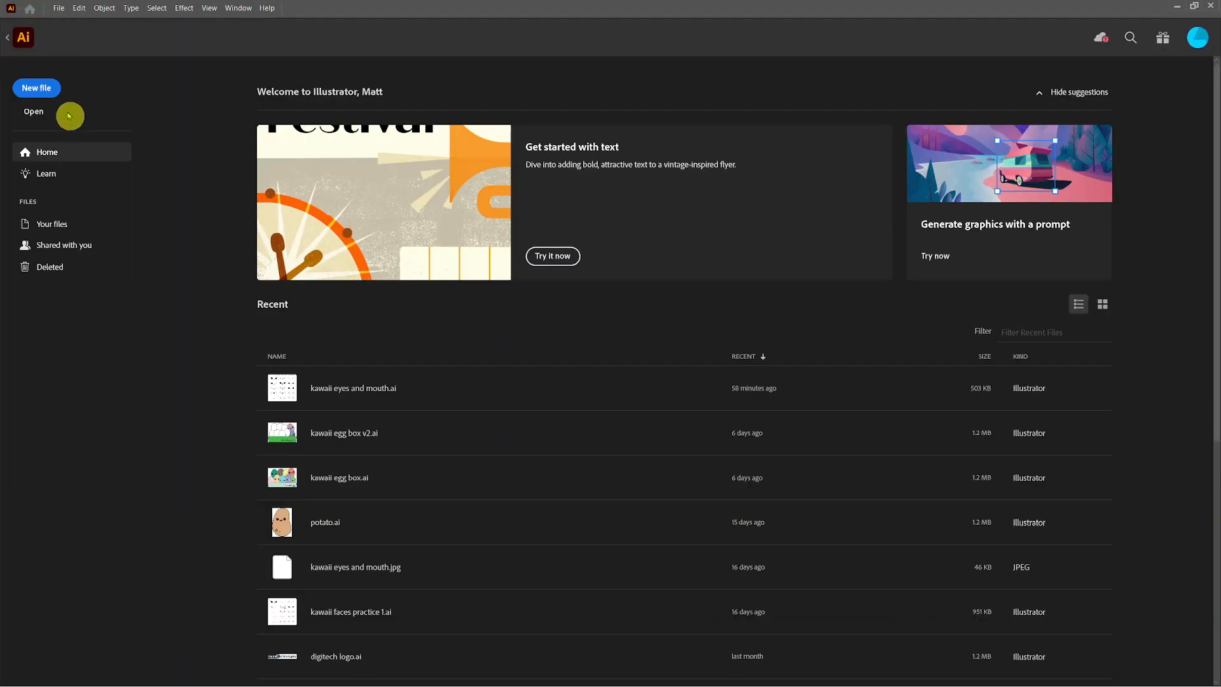
pyautogui.click(43, 91)
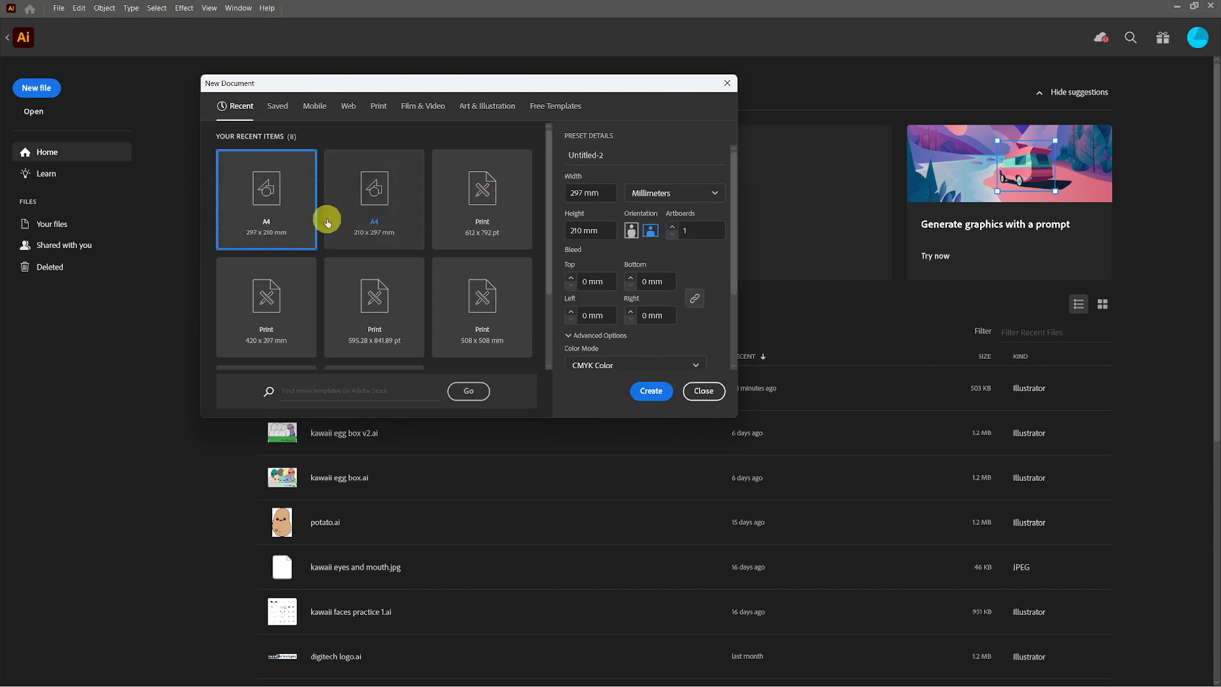
pyautogui.click(657, 396)
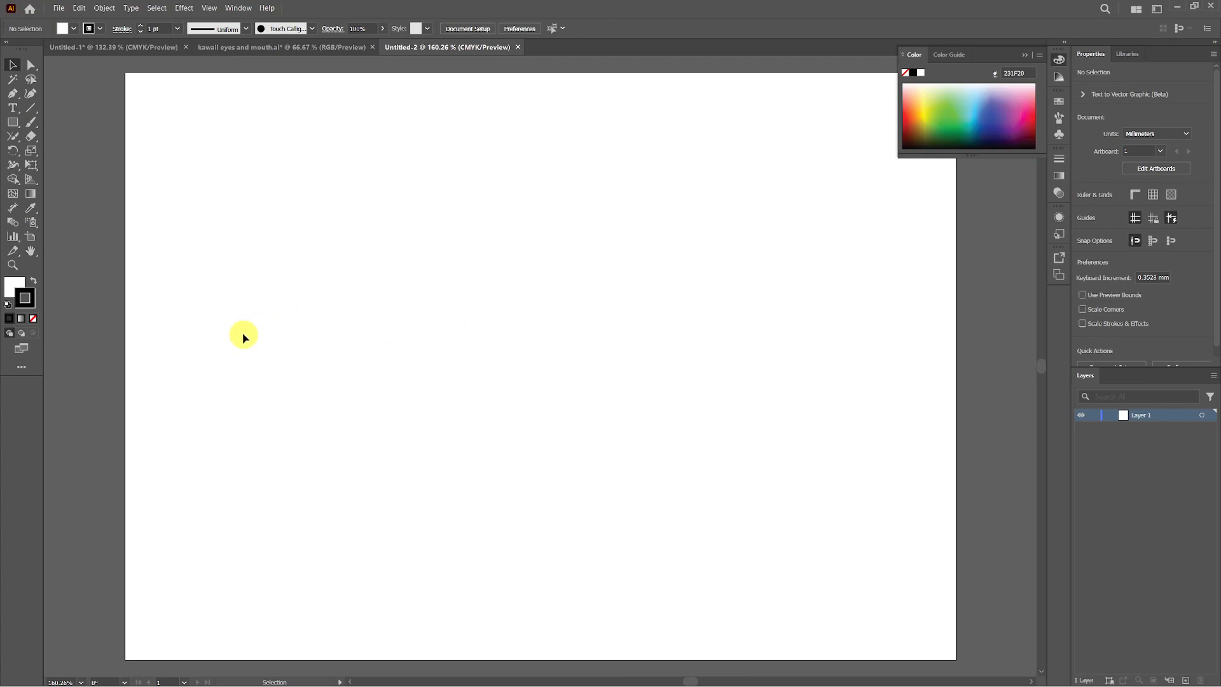
# - Check the reference artwork in Untitled-1 and draw a wide ellipse about 101.6 x 36.1 mm in the upper part of the new artboard
pyautogui.click(129, 49)
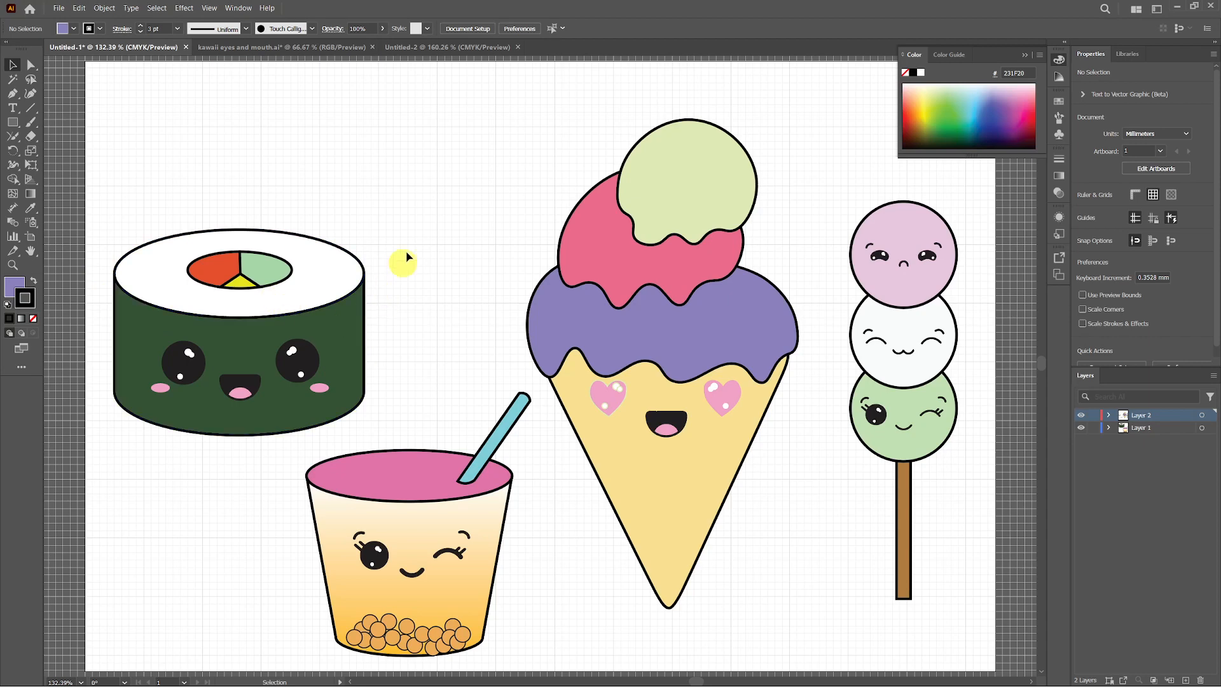
pyautogui.click(436, 52)
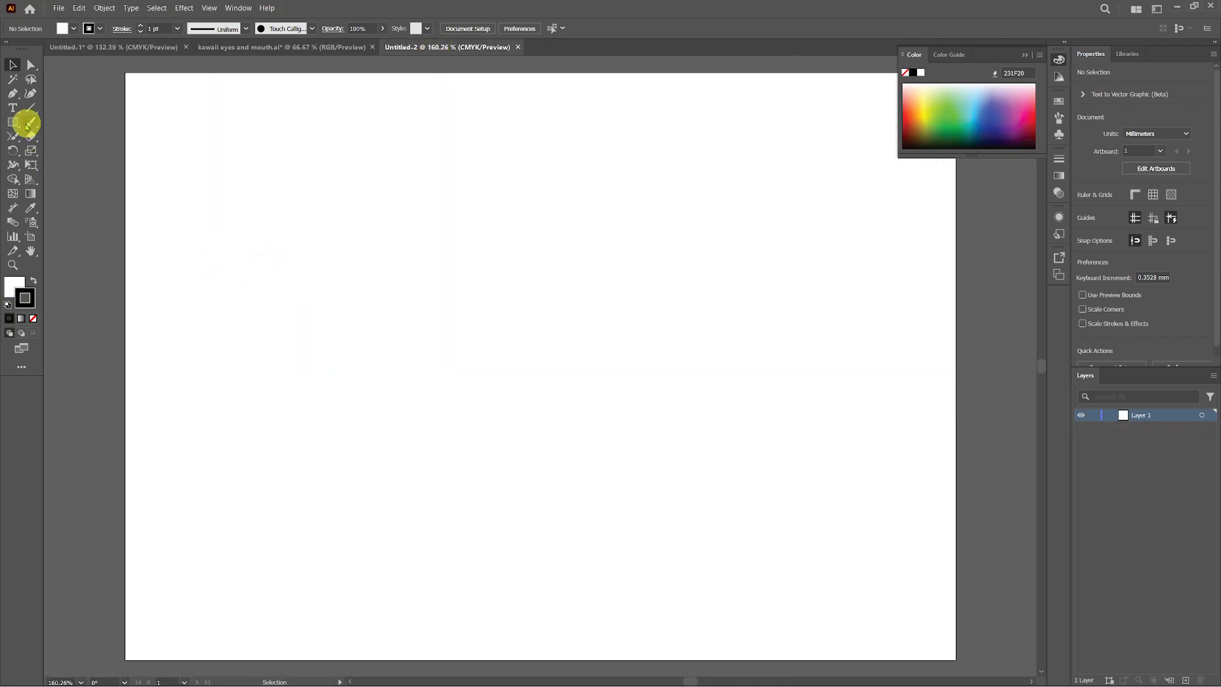
pyautogui.click(14, 124)
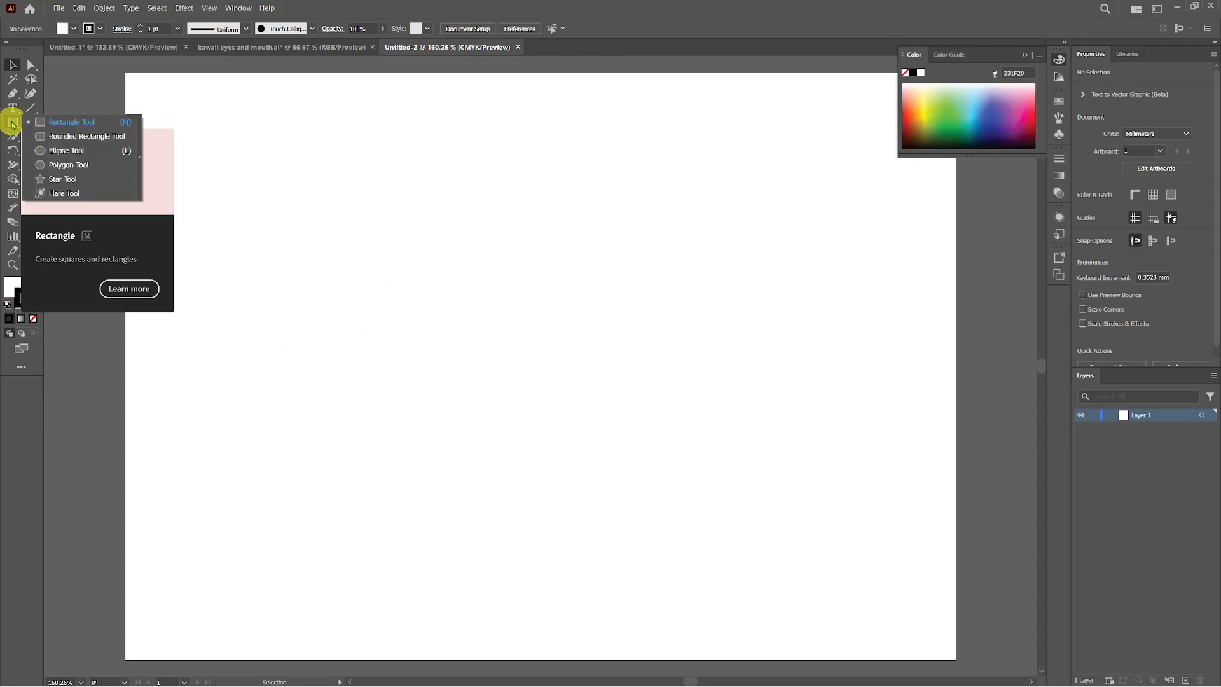
pyautogui.click(70, 150)
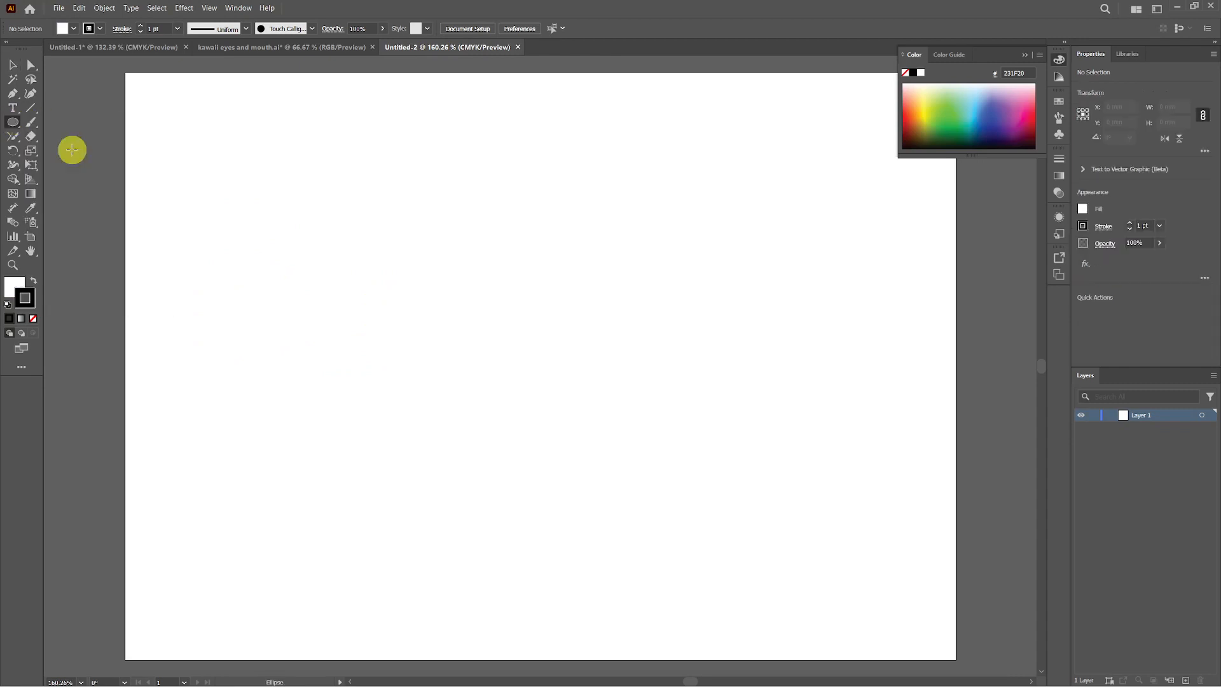
pyautogui.moveTo(210, 218); pyautogui.dragTo(494, 318)
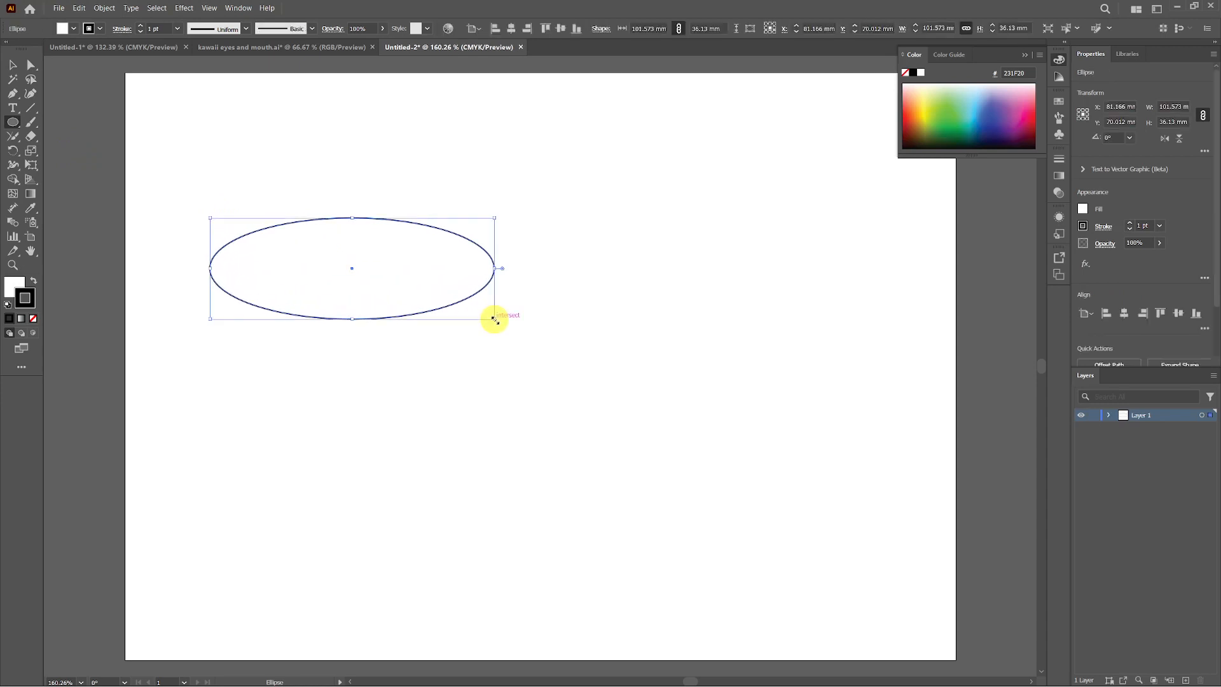
# - Duplicate the ellipse straight down, placing the copy about 40.6 mm below the original
pyautogui.click(12, 64)
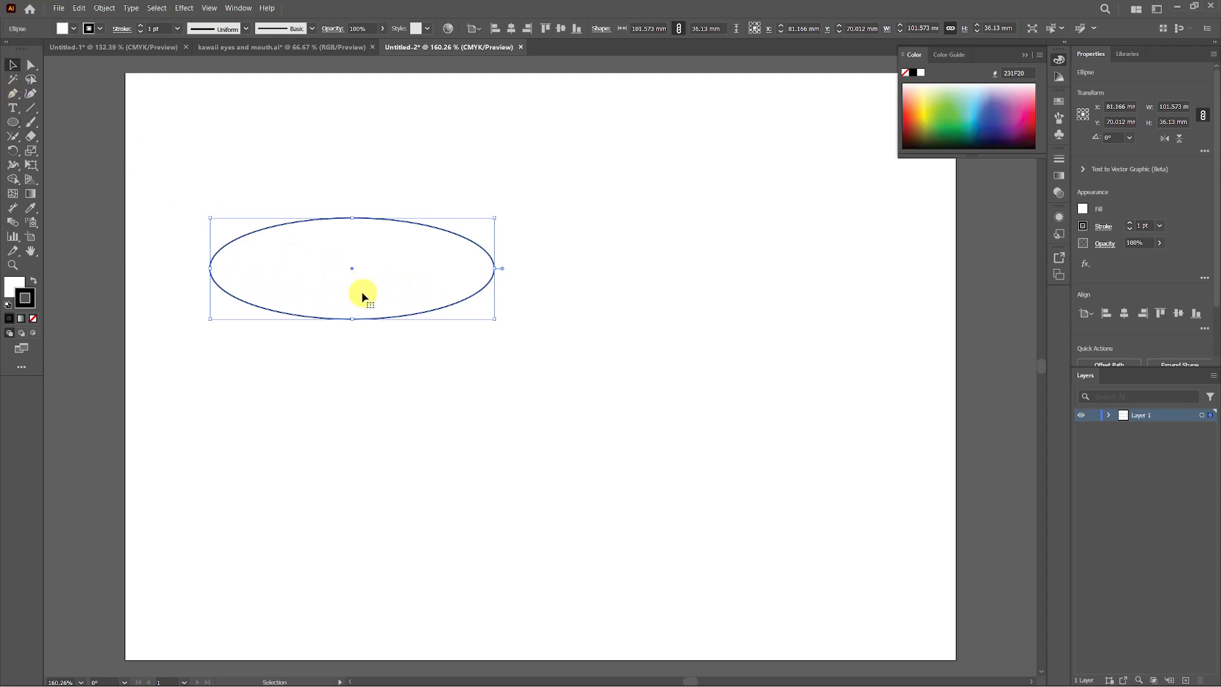
pyautogui.moveTo(361, 301); pyautogui.dragTo(363, 427)
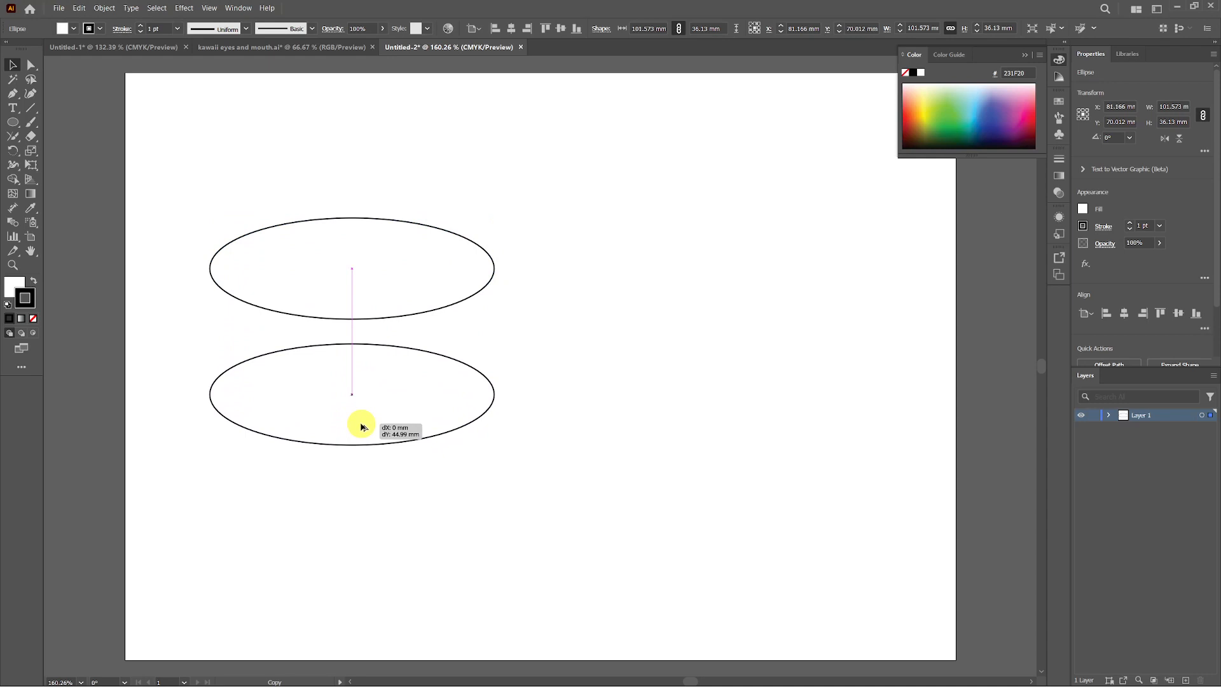
pyautogui.moveTo(363, 426); pyautogui.dragTo(362, 414)
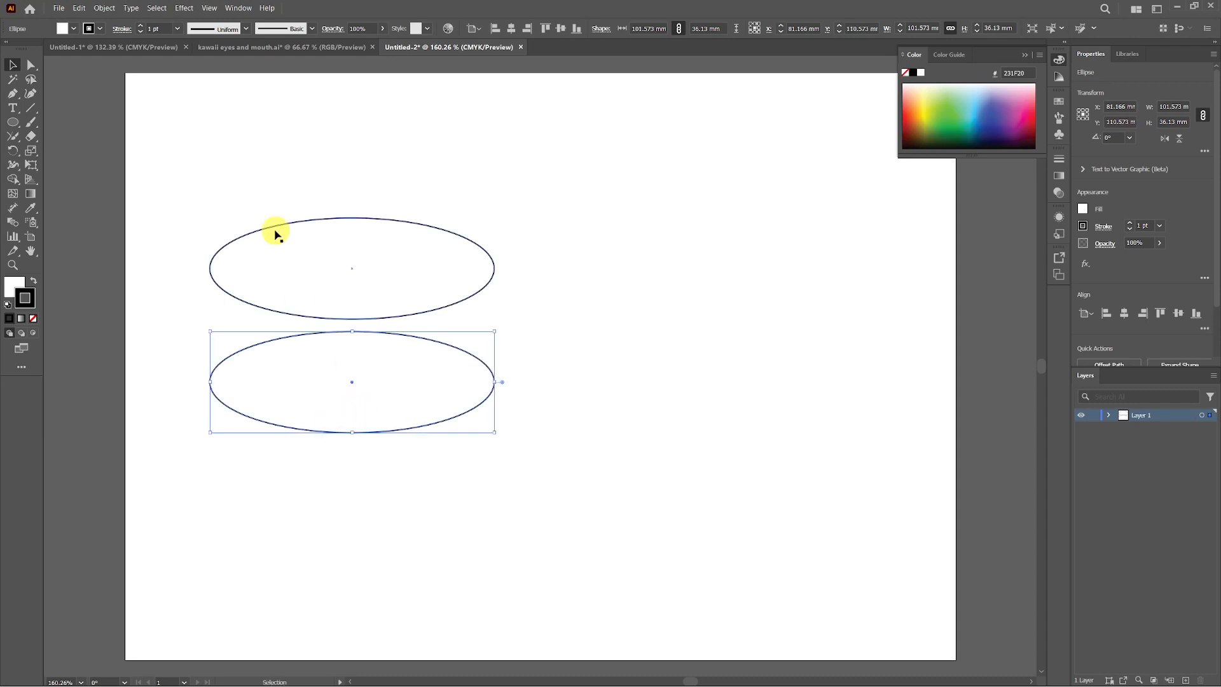
# - Connect the outermost points of the two ellipses with a straight vertical Pen tool line on each side, using the sushi roll in Untitled-1 as reference
pyautogui.click(143, 48)
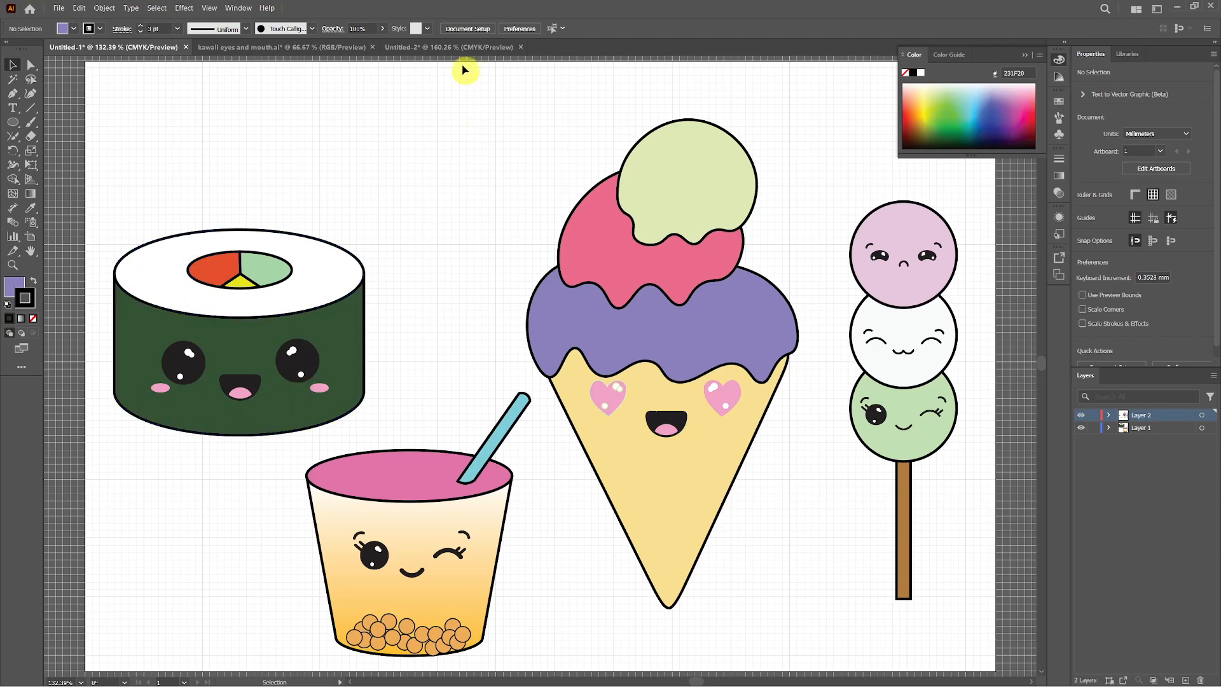
pyautogui.click(437, 51)
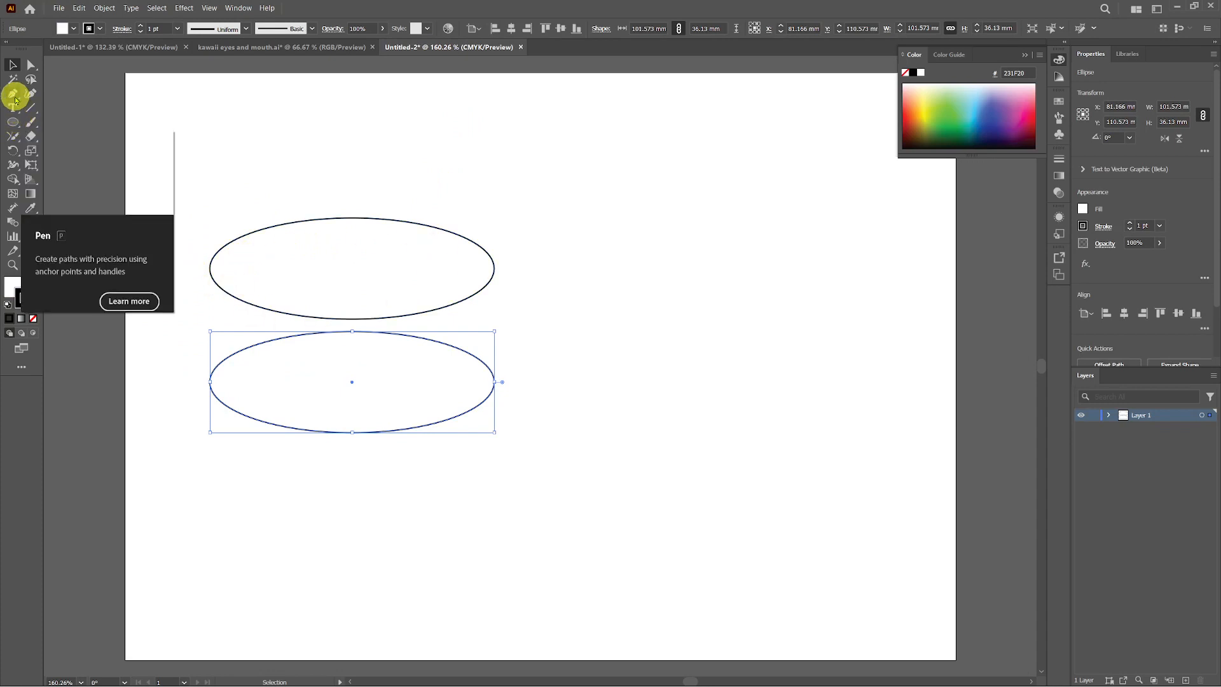
pyautogui.click(13, 94)
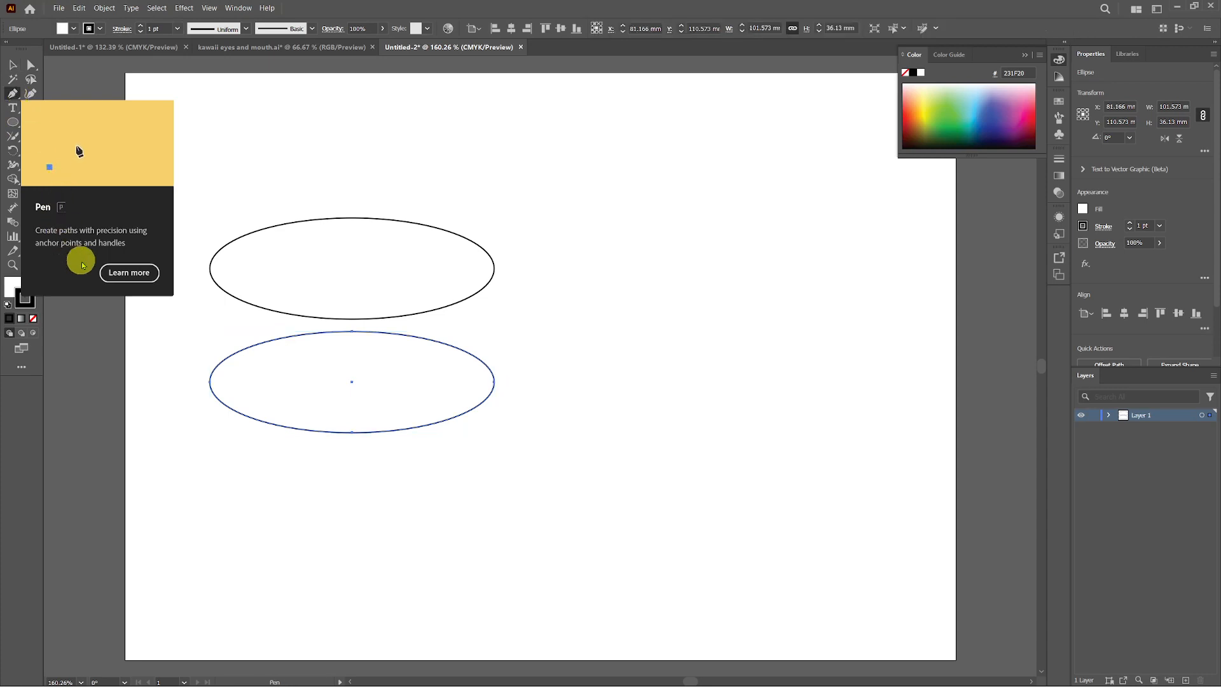
pyautogui.click(494, 269)
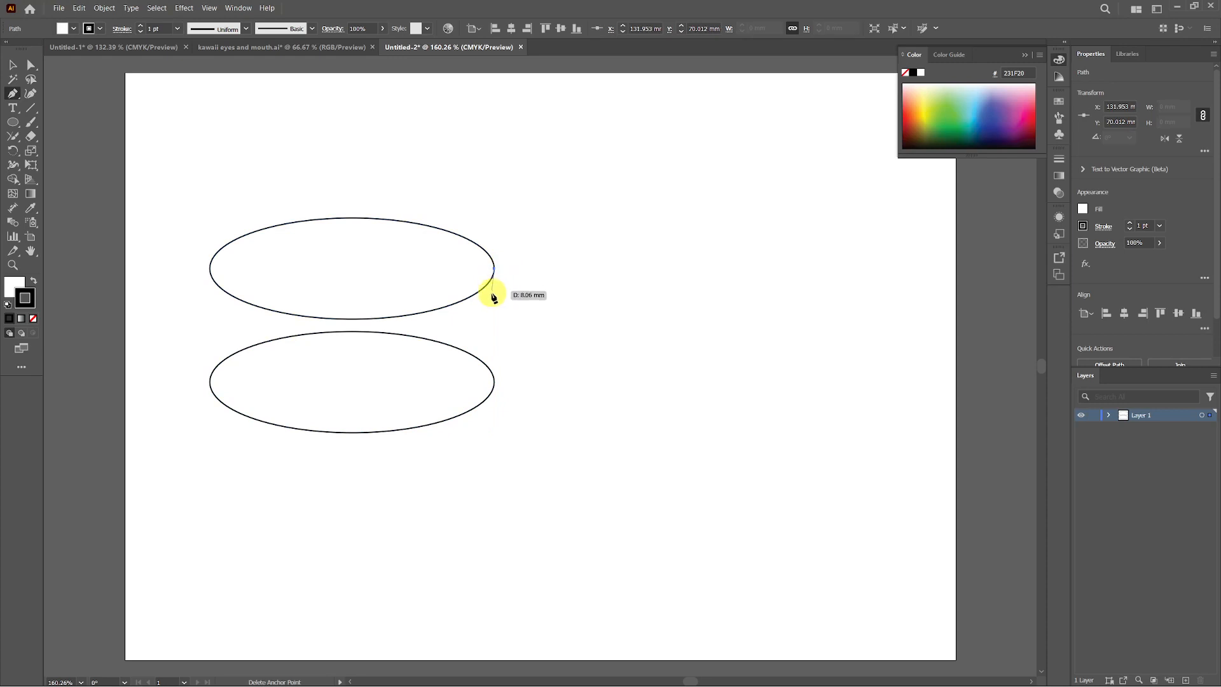
pyautogui.click(495, 383)
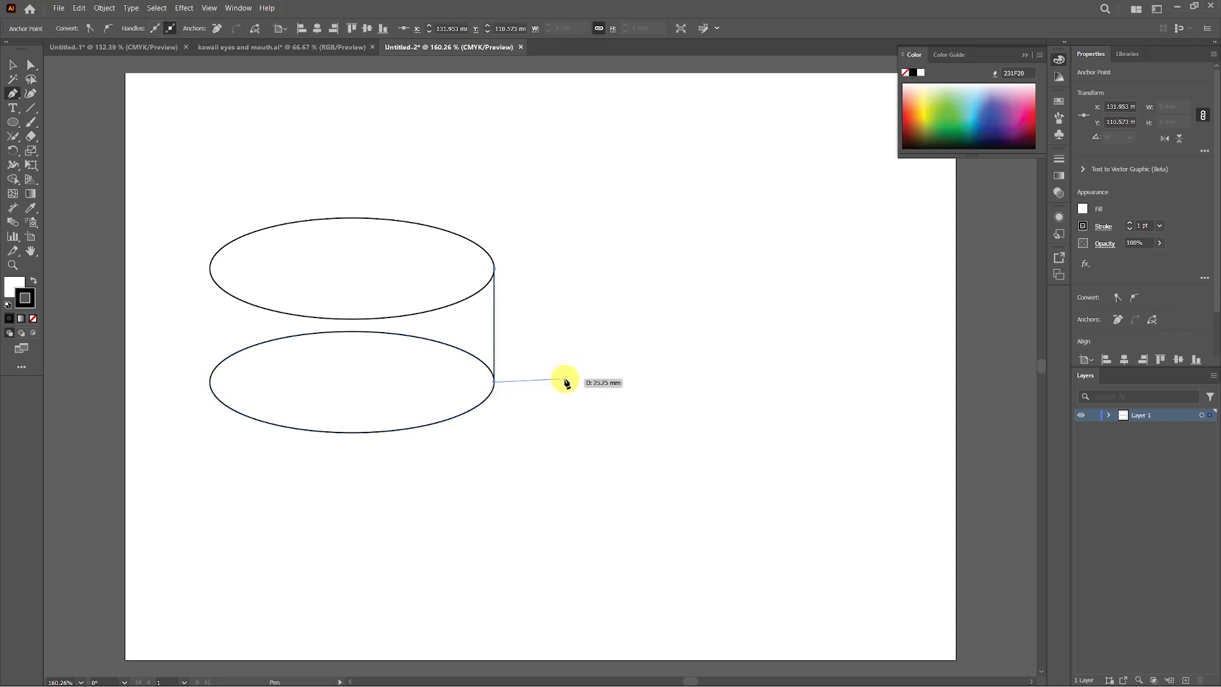
pyautogui.press('Escape')
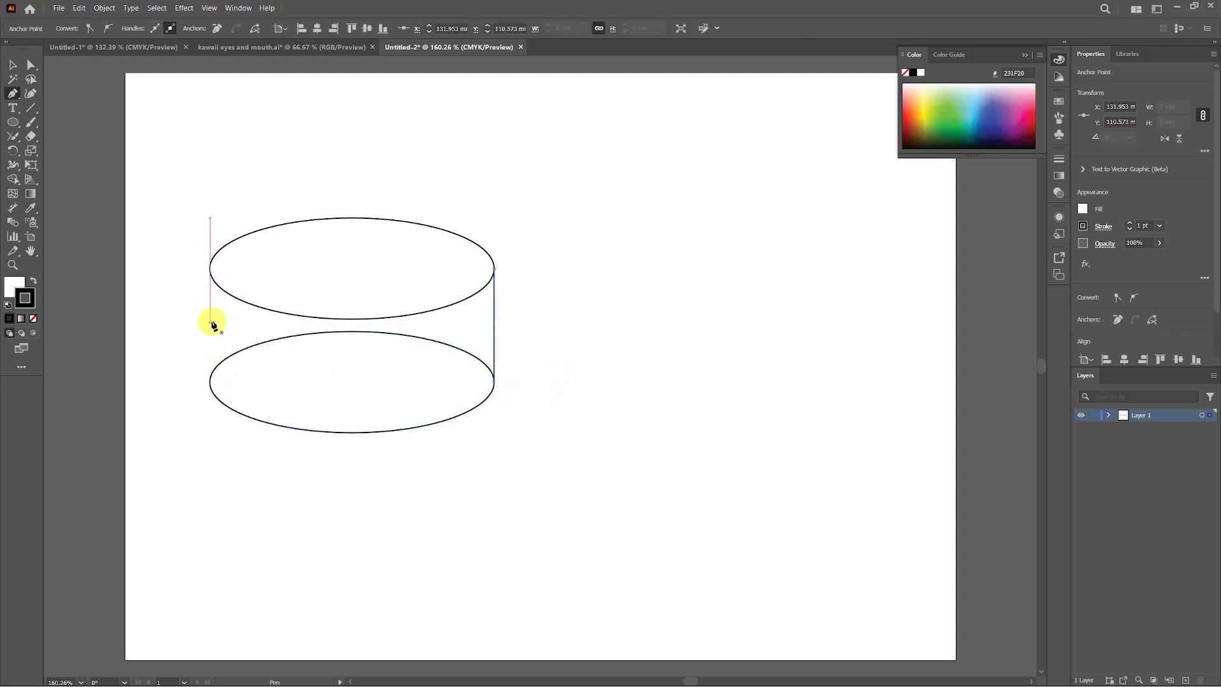
pyautogui.click(210, 269)
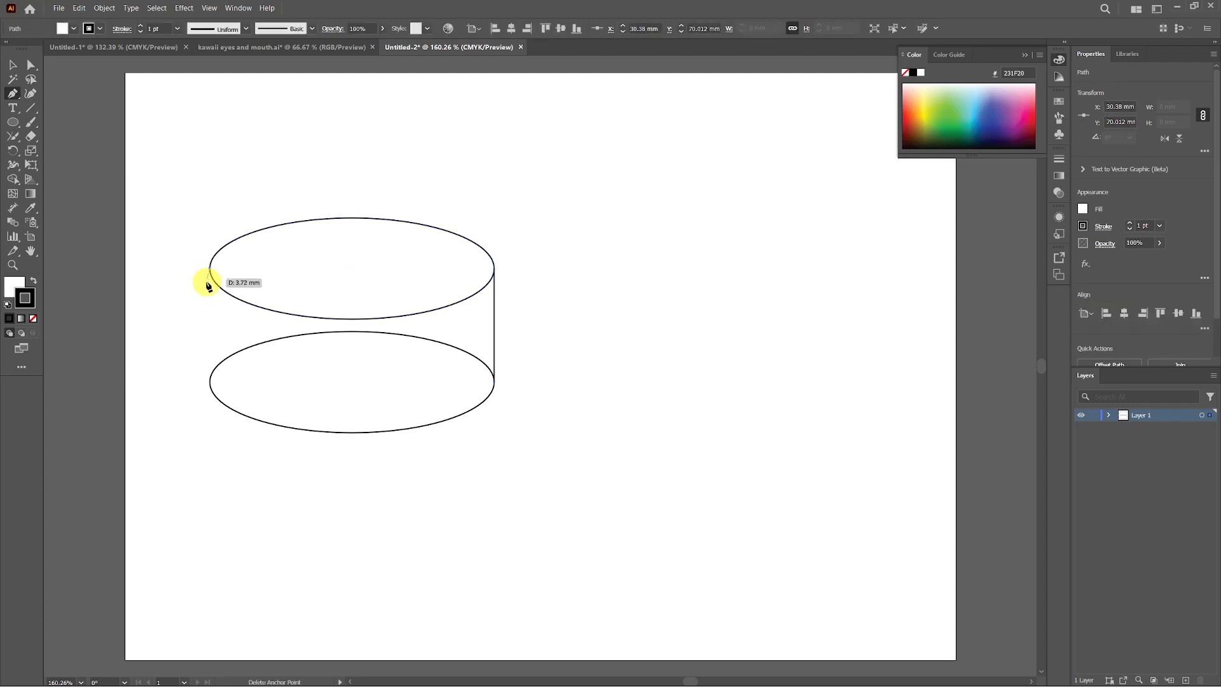
pyautogui.click(210, 382)
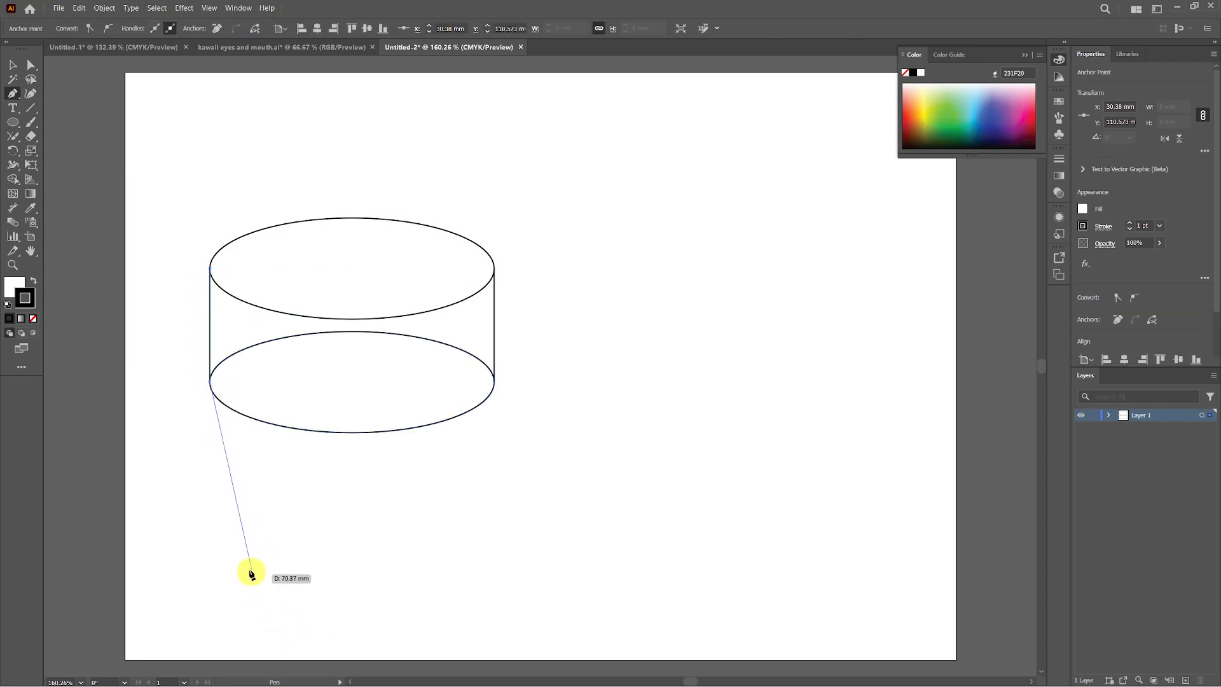
pyautogui.press('Escape')
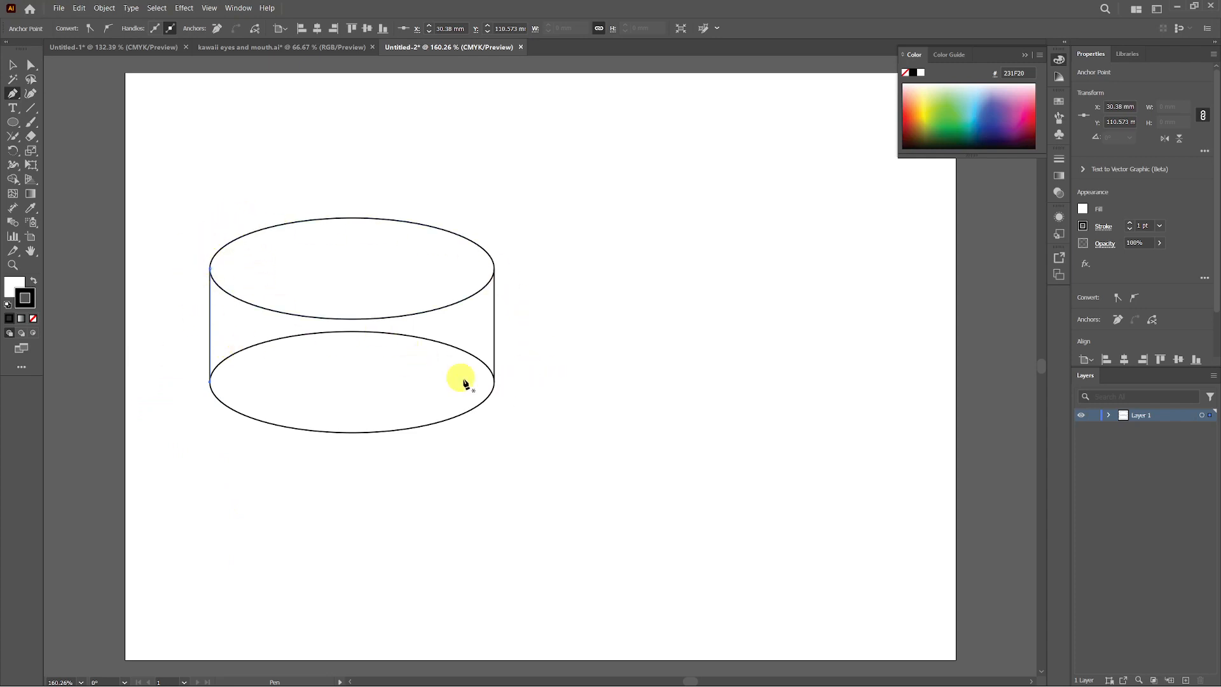
# - Merge the lower ellipse and the area between the side lines into one cylinder body with Shape Builder, keeping the upper ellipse separate
pyautogui.click(11, 66)
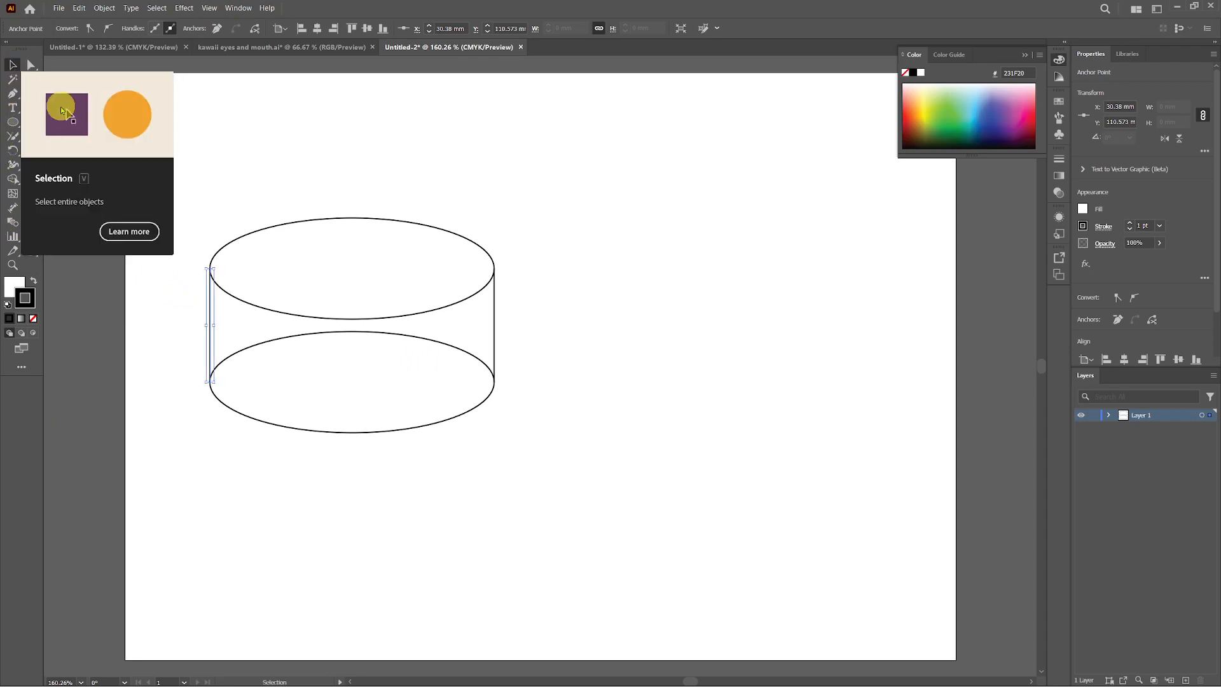
pyautogui.moveTo(165, 185); pyautogui.dragTo(553, 469)
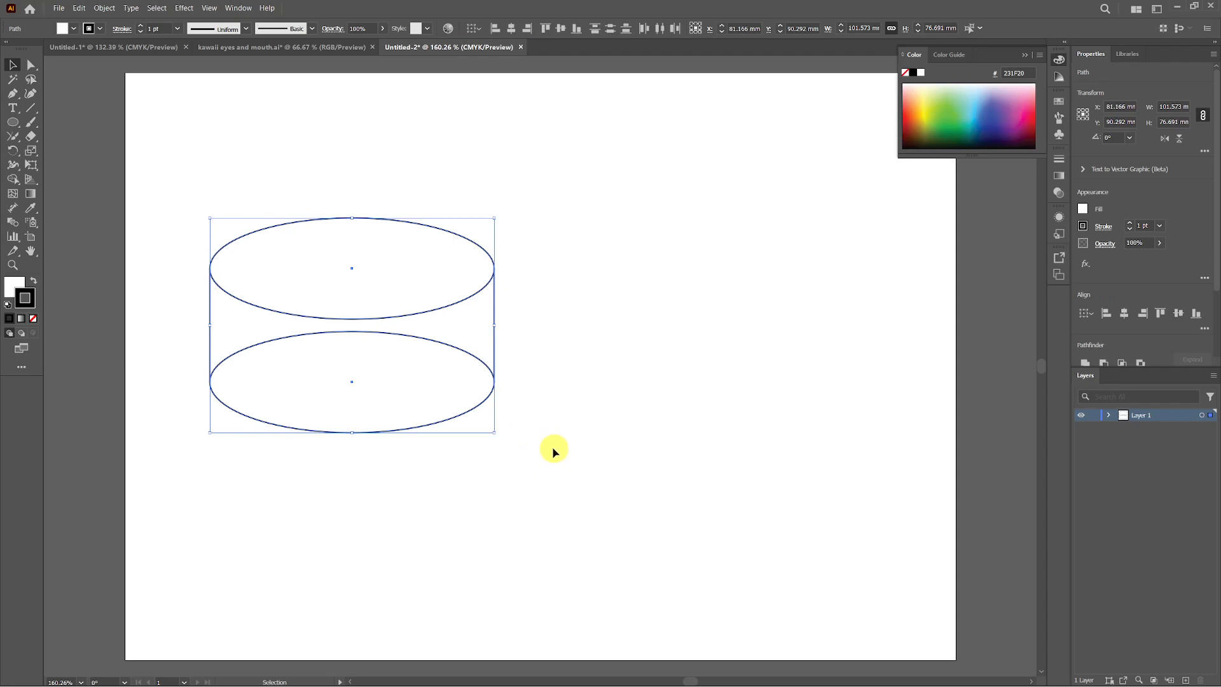
pyautogui.click(12, 181)
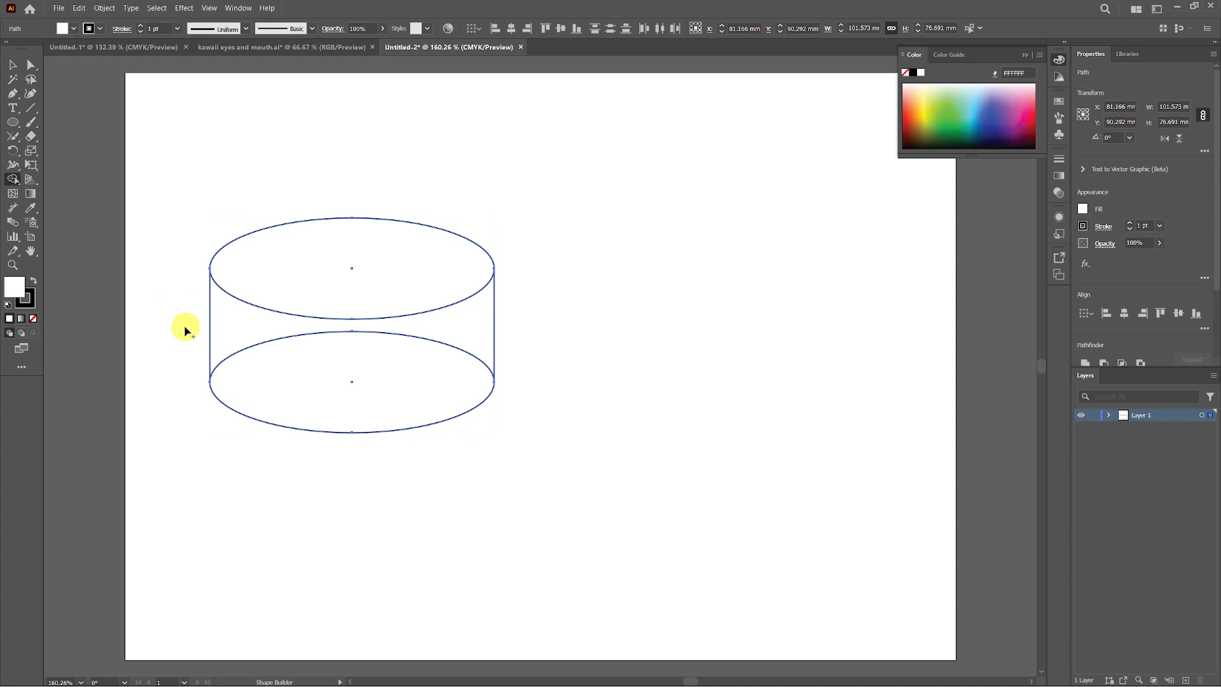
pyautogui.moveTo(191, 332); pyautogui.dragTo(284, 360)
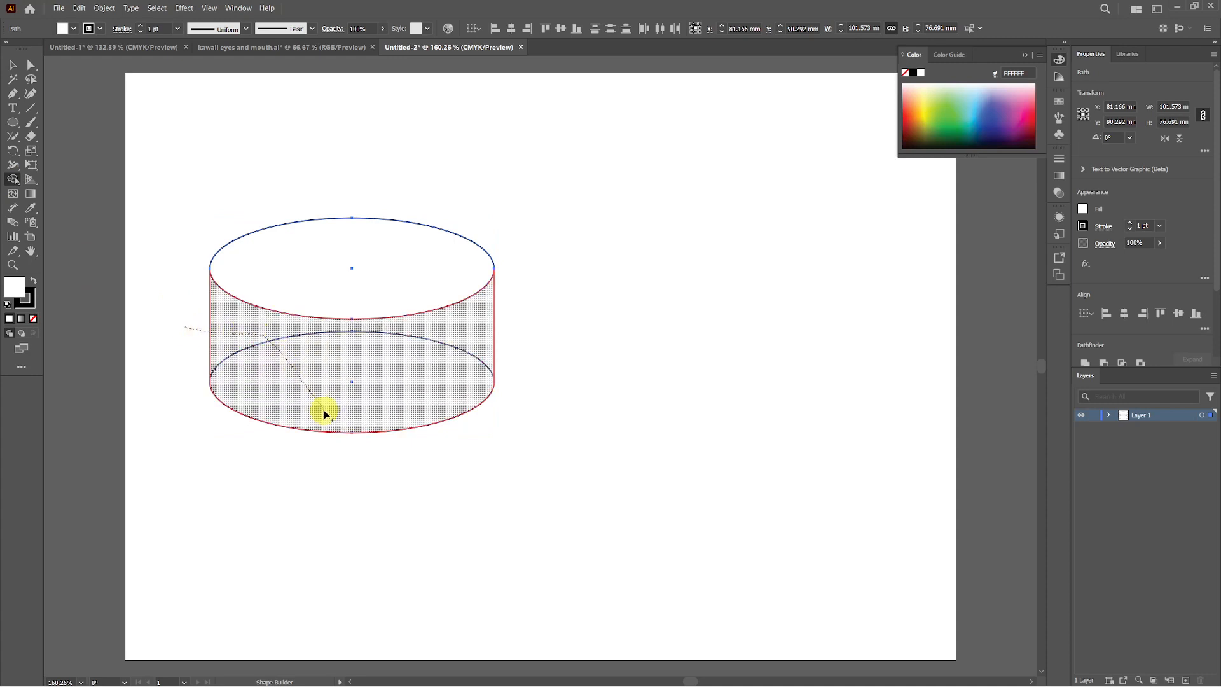
pyautogui.moveTo(347, 450); pyautogui.dragTo(347, 450)
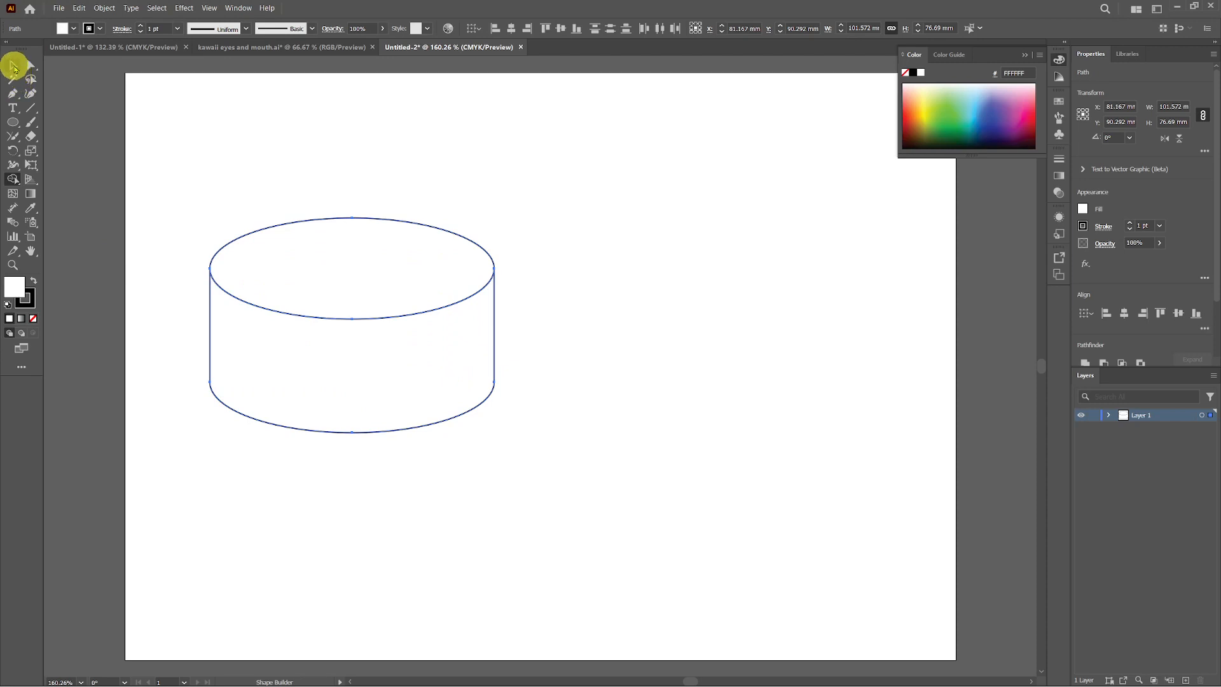
pyautogui.click(12, 65)
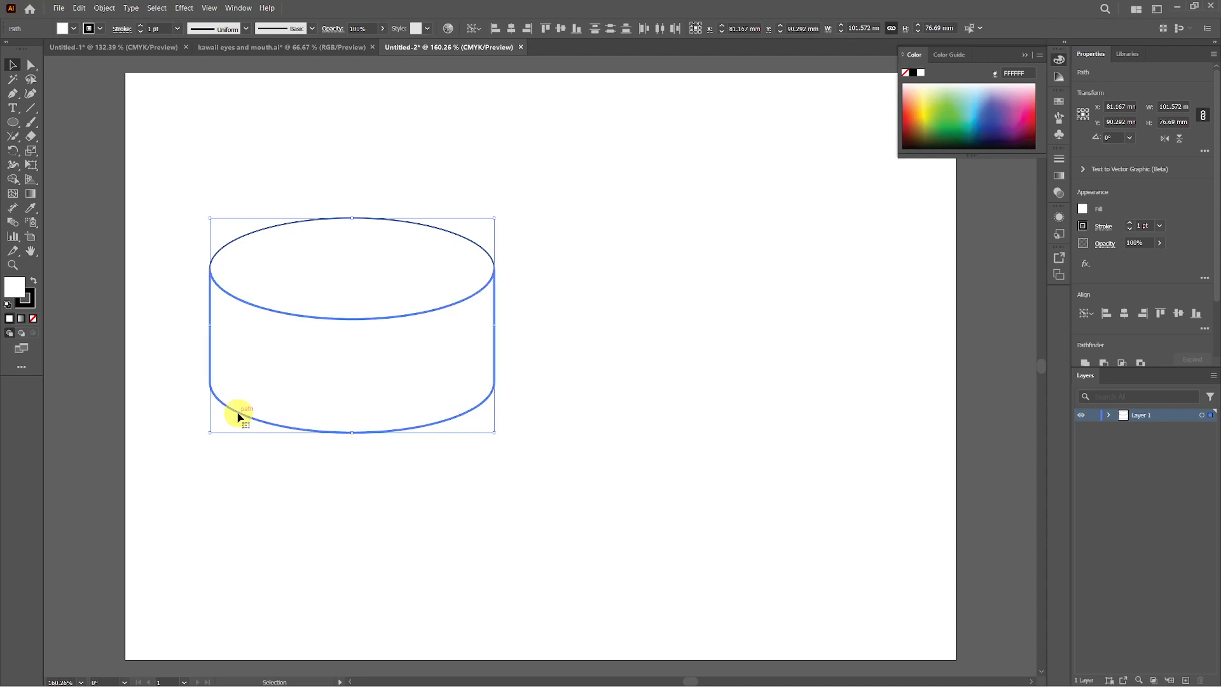
pyautogui.click(299, 499)
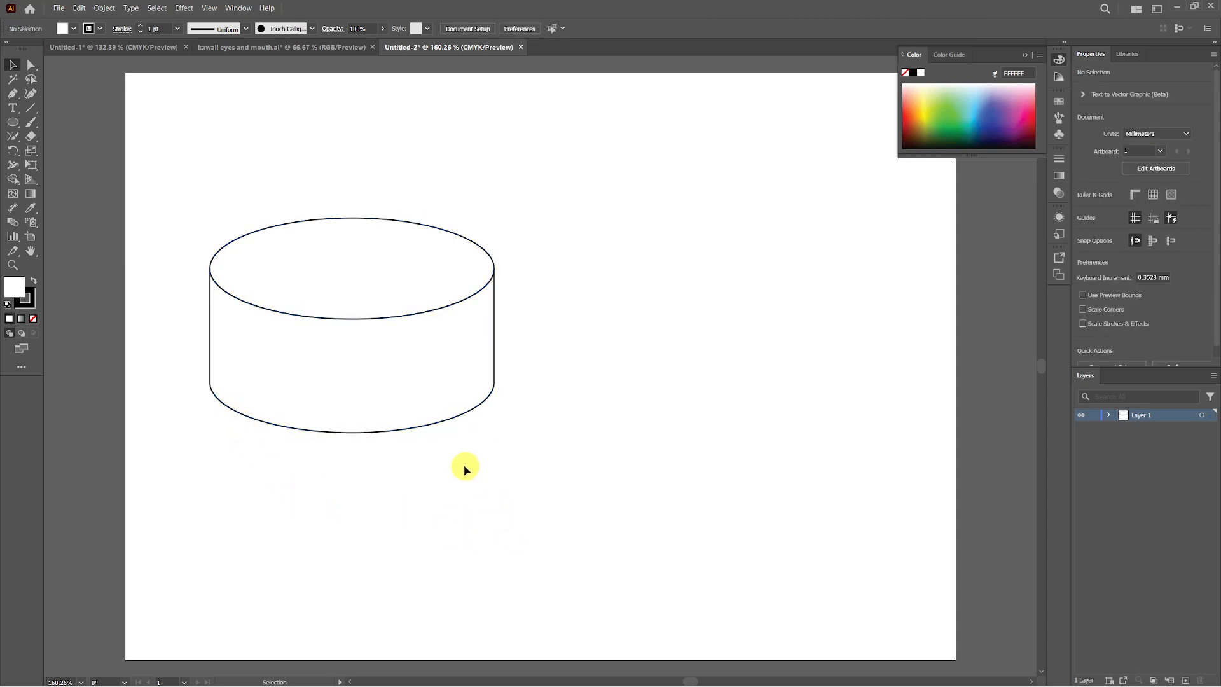
# - Fill the cylinder's side shape with dark green 2A4922
pyautogui.click(436, 426)
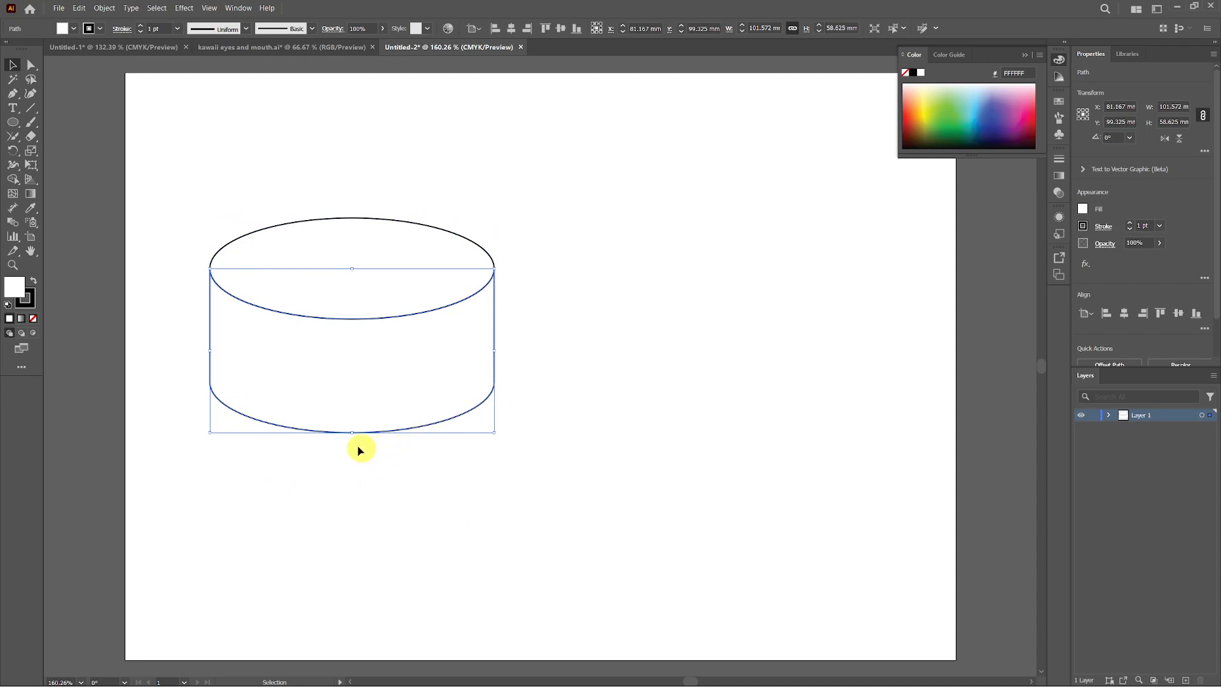
pyautogui.doubleClick(14, 290)
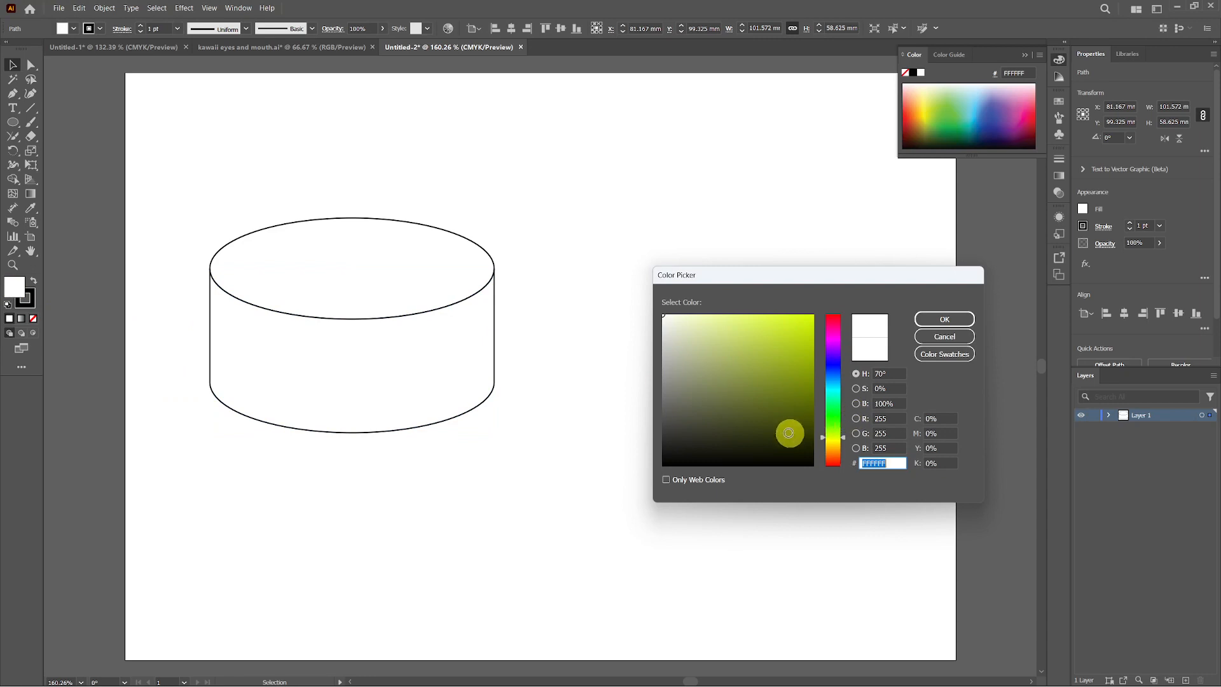
pyautogui.moveTo(844, 432); pyautogui.dragTo(842, 421)
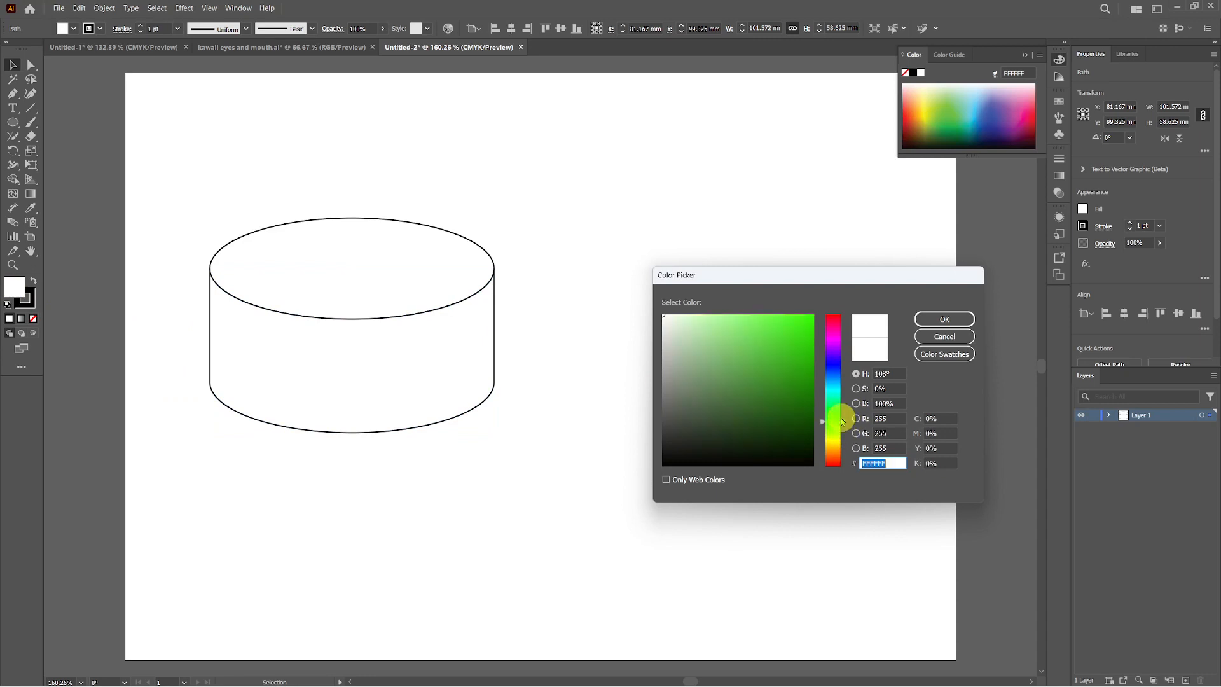
pyautogui.moveTo(773, 399); pyautogui.dragTo(748, 426)
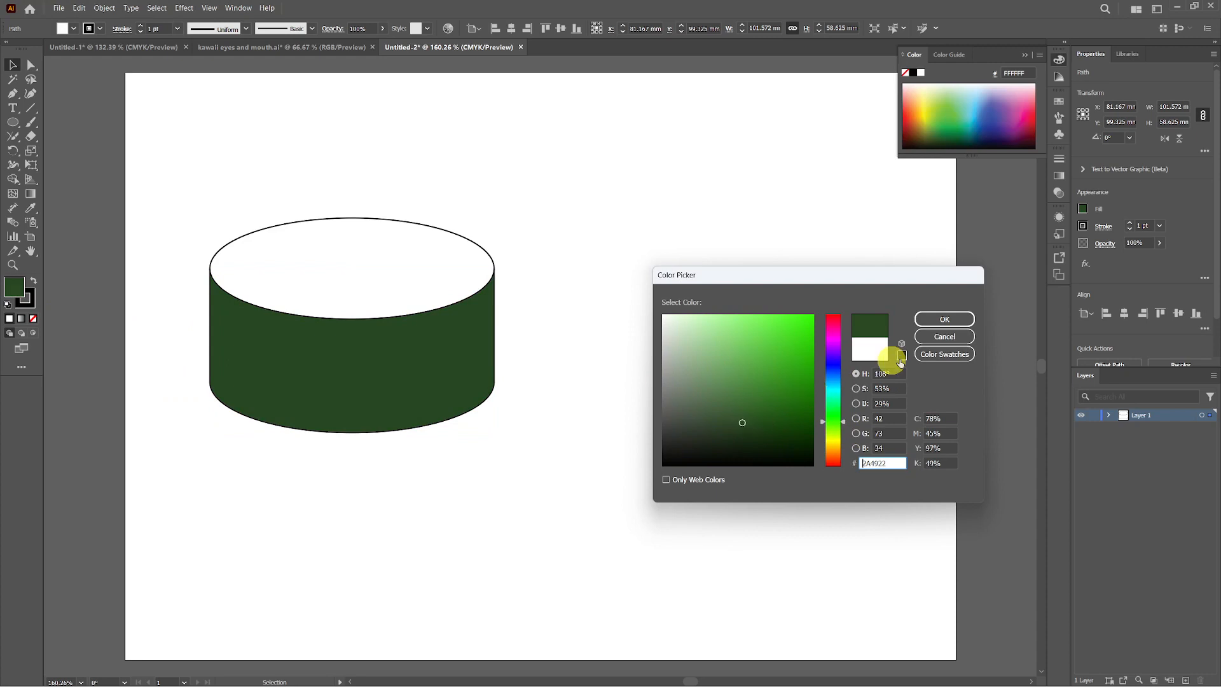
pyautogui.click(947, 323)
pyautogui.click(945, 319)
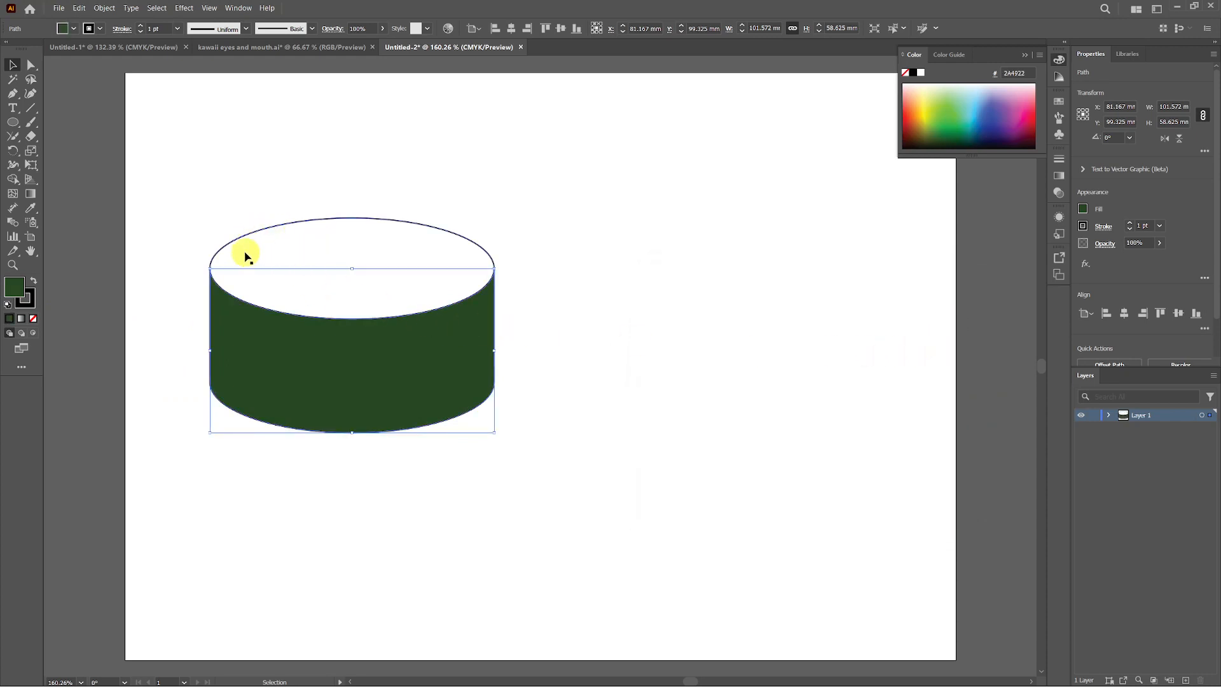
# - Copy the open-mouthed face with big round eyes and pink cheeks from the kawaii eyes and mouth.ai document
pyautogui.click(261, 237)
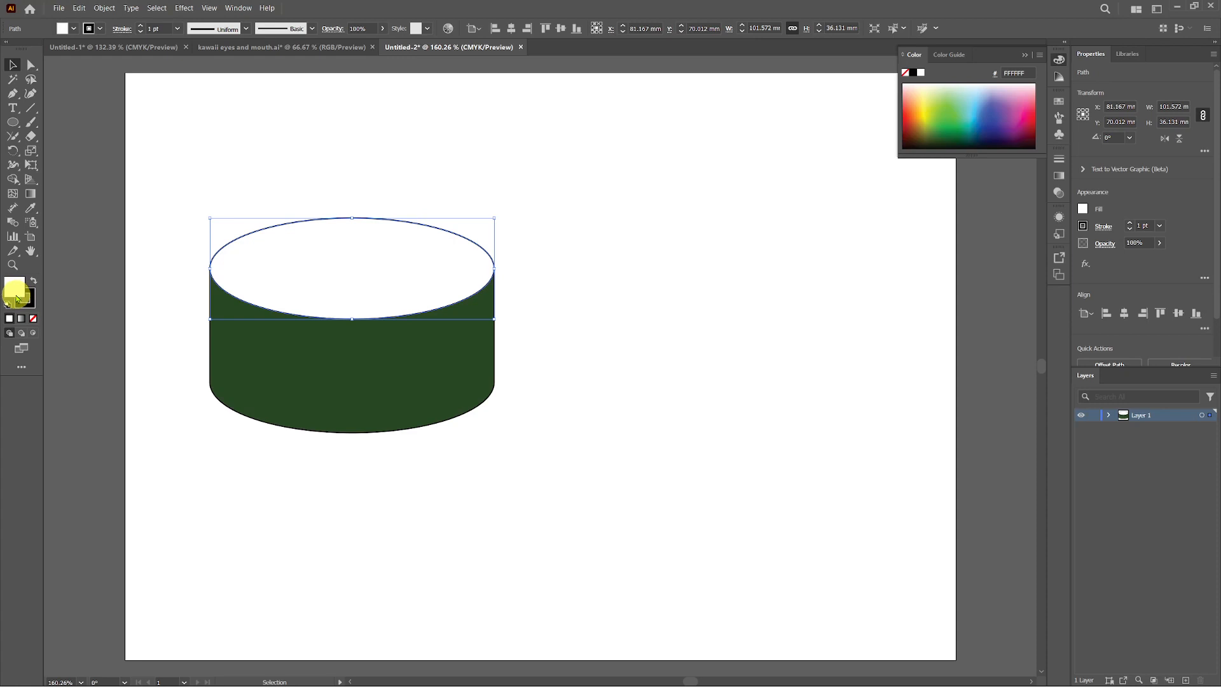
pyautogui.click(87, 49)
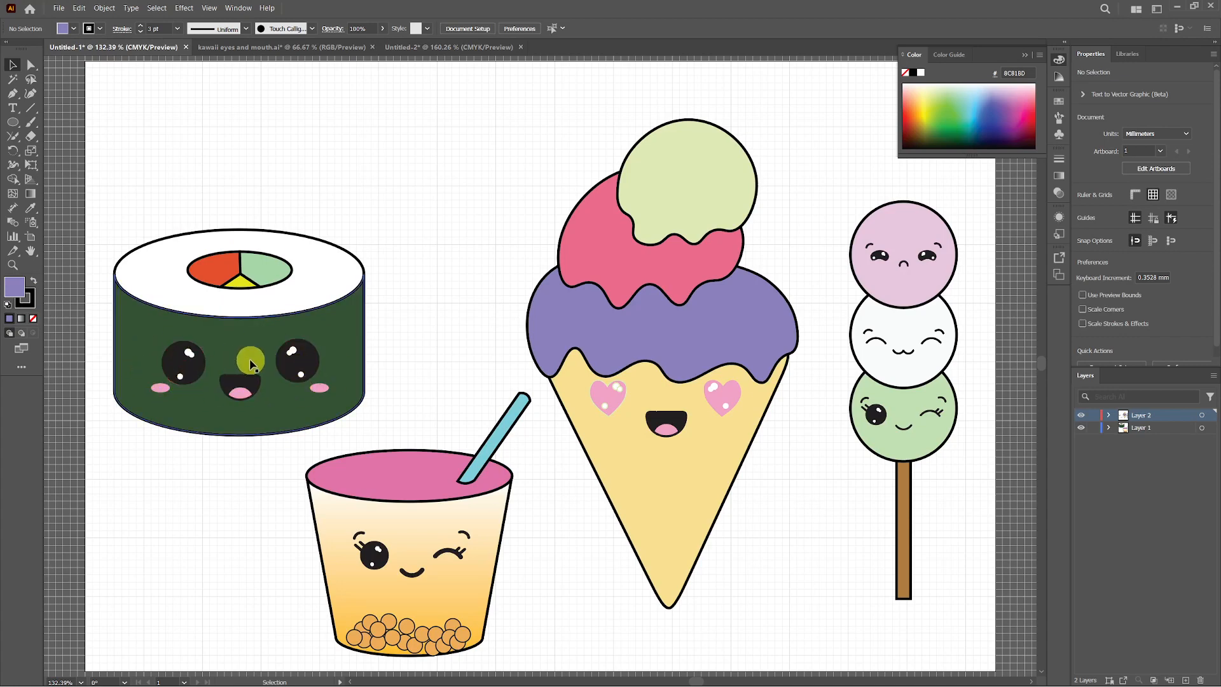
pyautogui.click(280, 51)
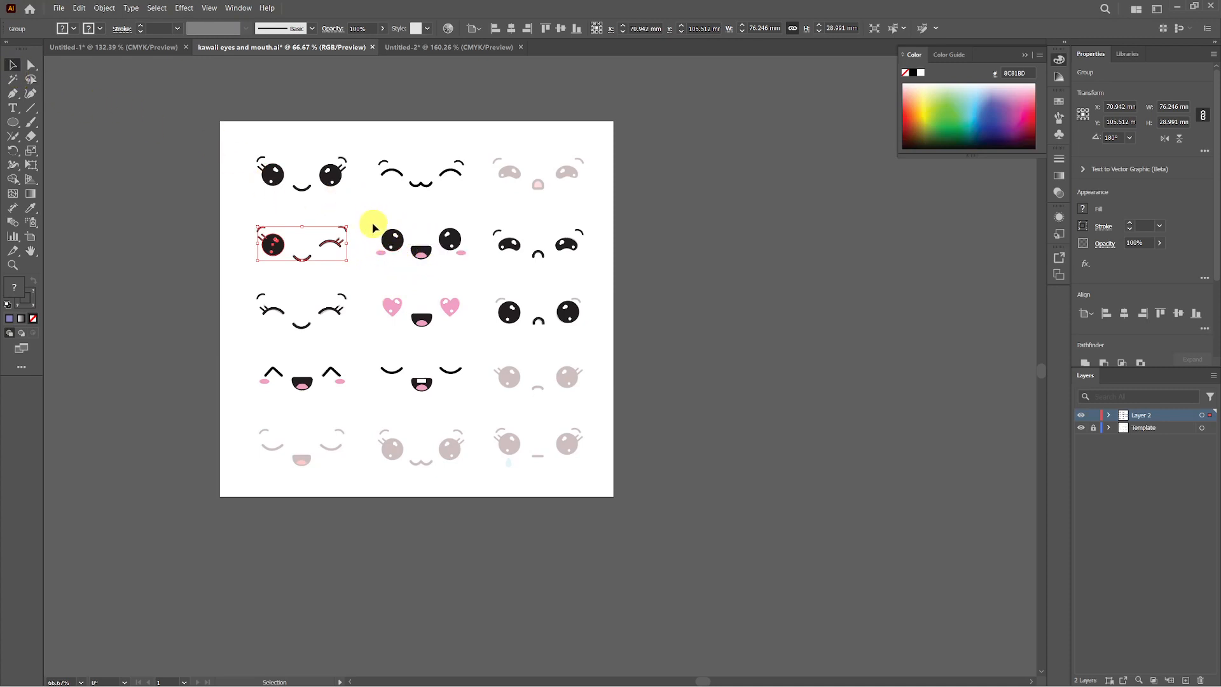
pyautogui.click(462, 254)
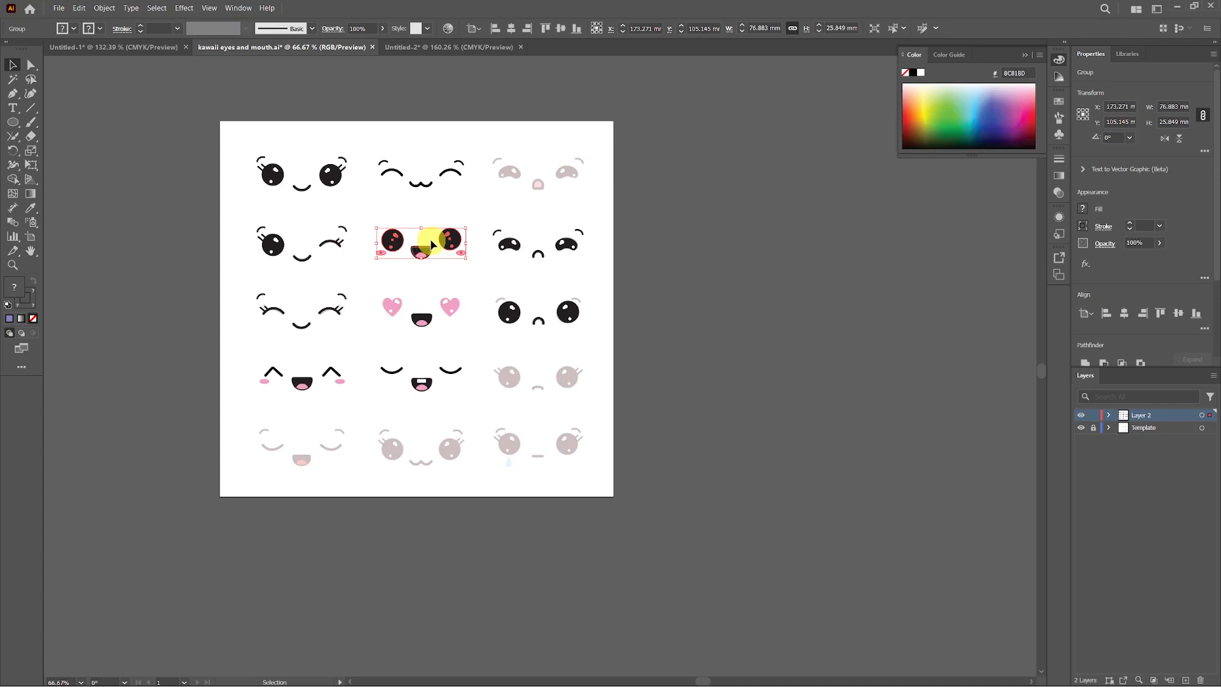
pyautogui.rightClick(432, 244)
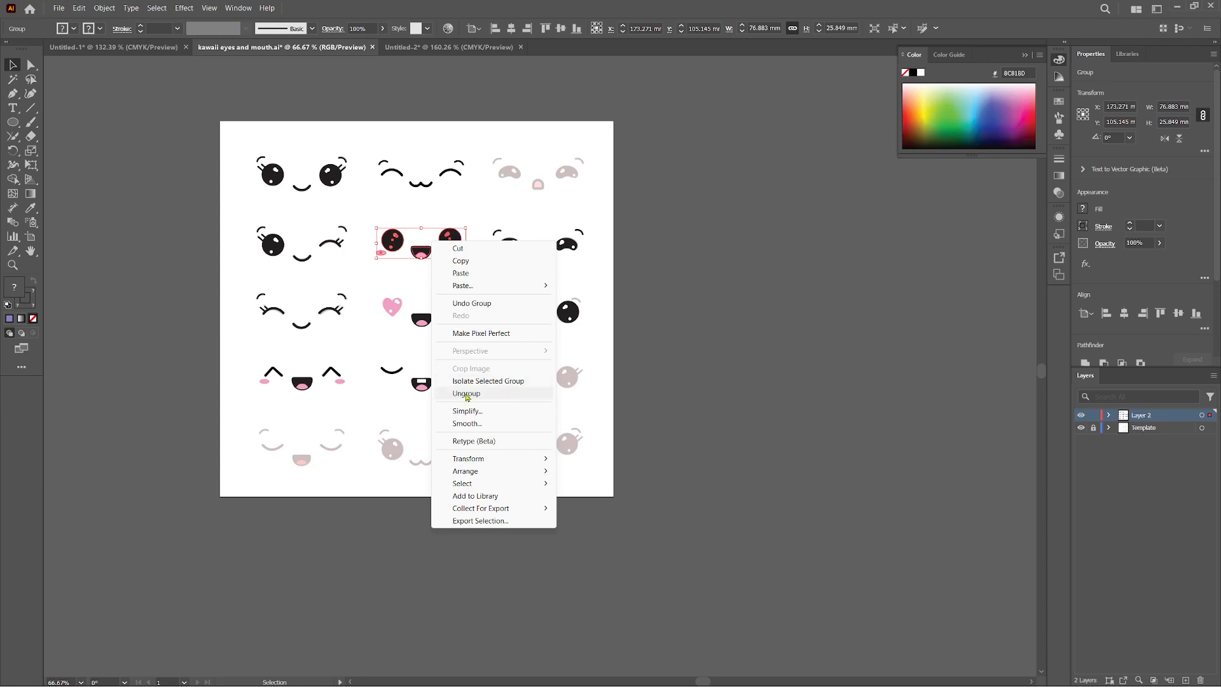
pyautogui.rightClick(414, 239)
pyautogui.click(442, 256)
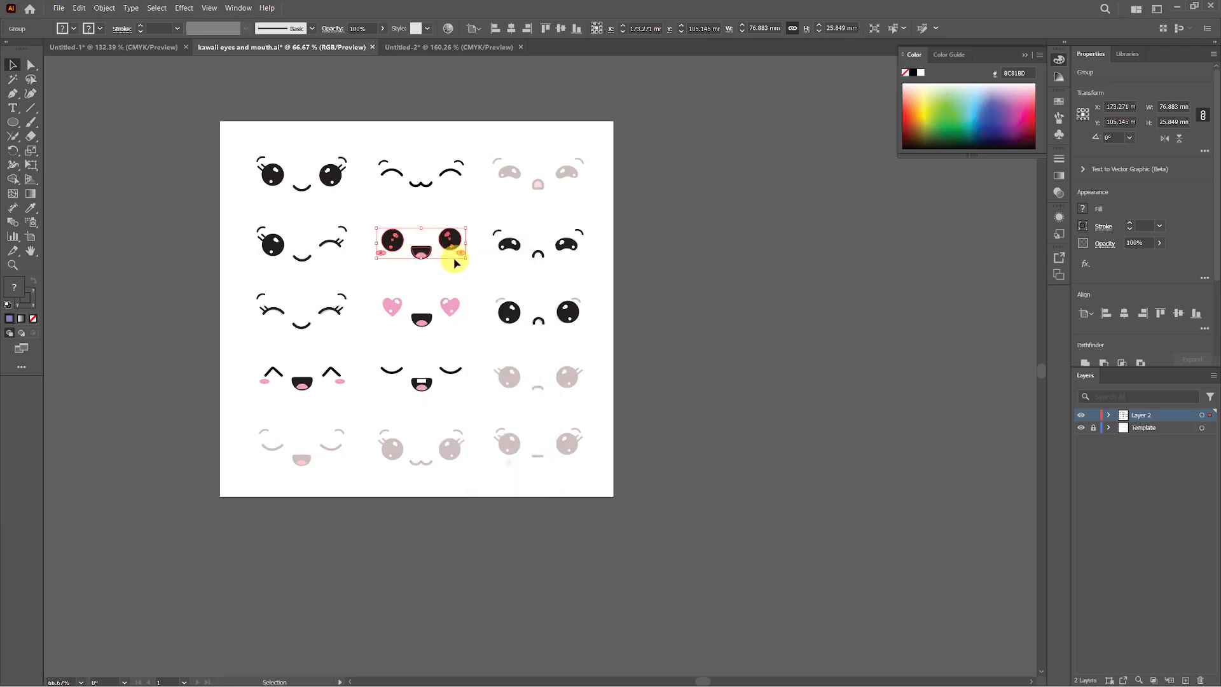
# - Paste the face into Untitled-2 and place it on the cylinder's dark green side
pyautogui.click(417, 48)
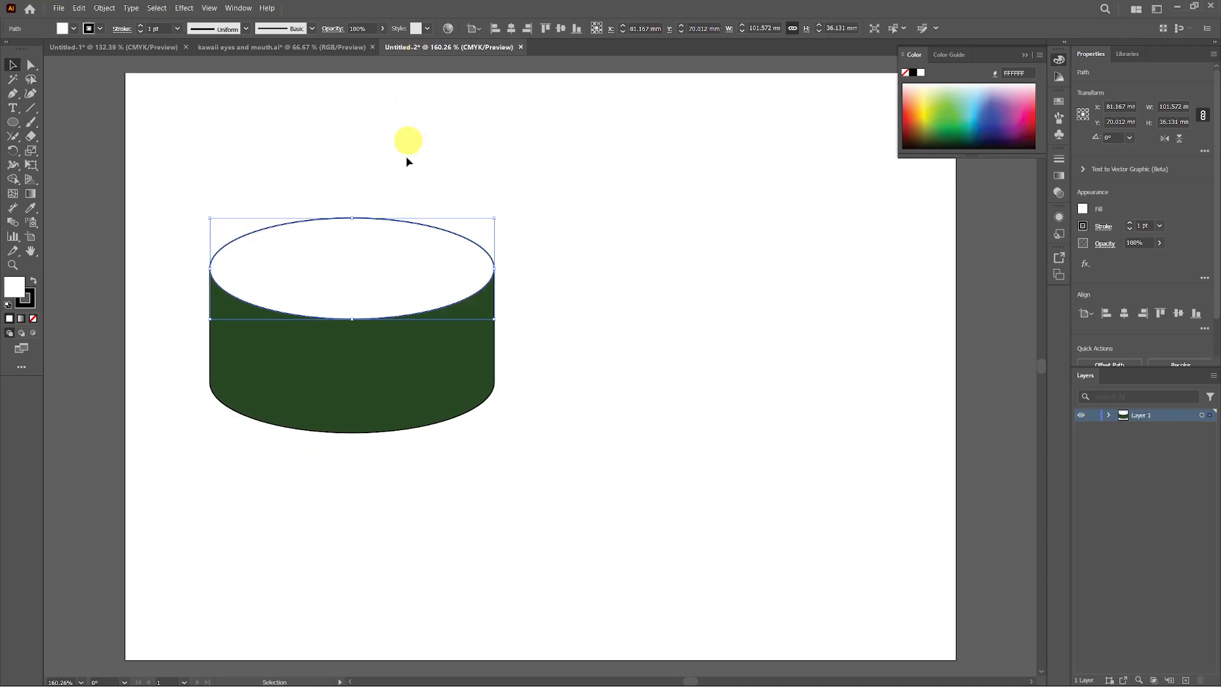
pyautogui.rightClick(538, 349)
pyautogui.click(569, 364)
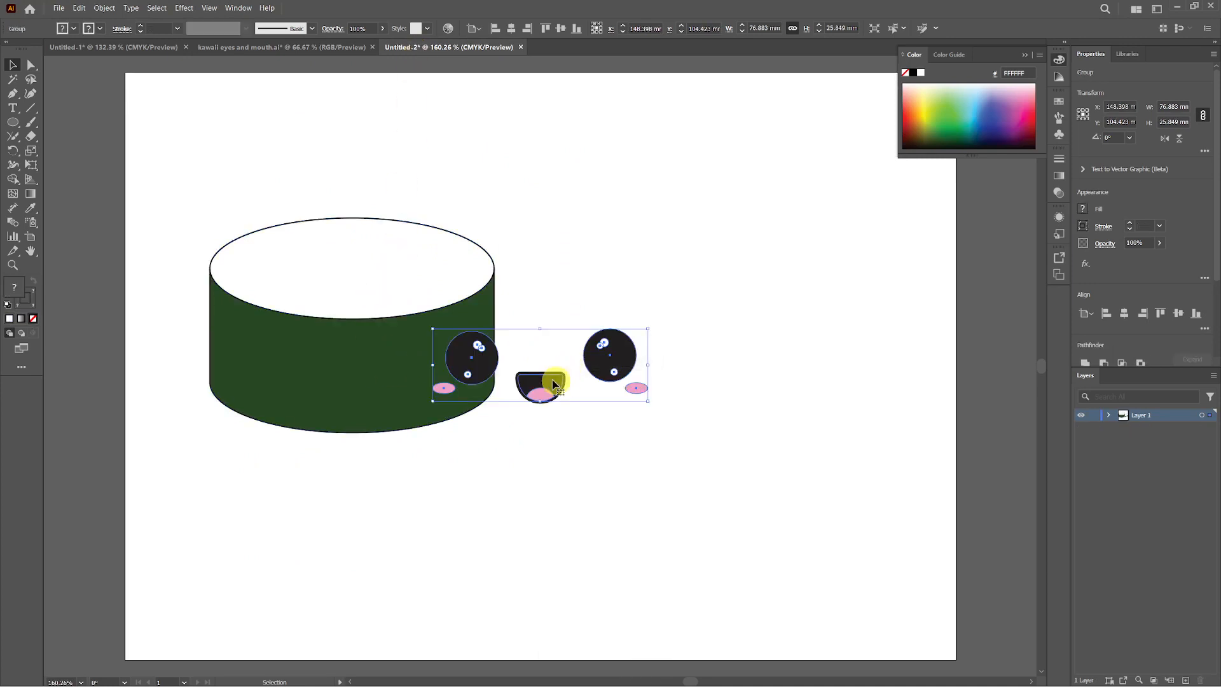
pyautogui.moveTo(553, 373); pyautogui.dragTo(298, 365)
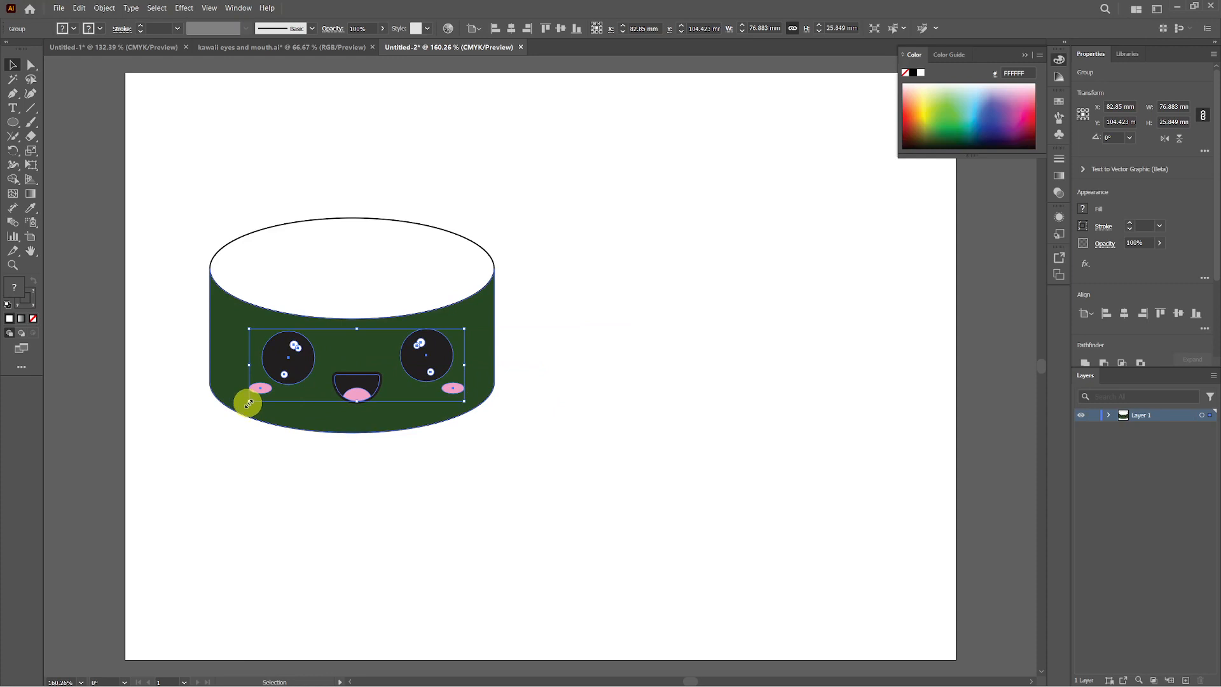
# - Scale the face down proportionally to about 68.5 mm wide and centre it on the roll's green side
pyautogui.moveTo(249, 404); pyautogui.dragTo(265, 390)
pyautogui.click(426, 367)
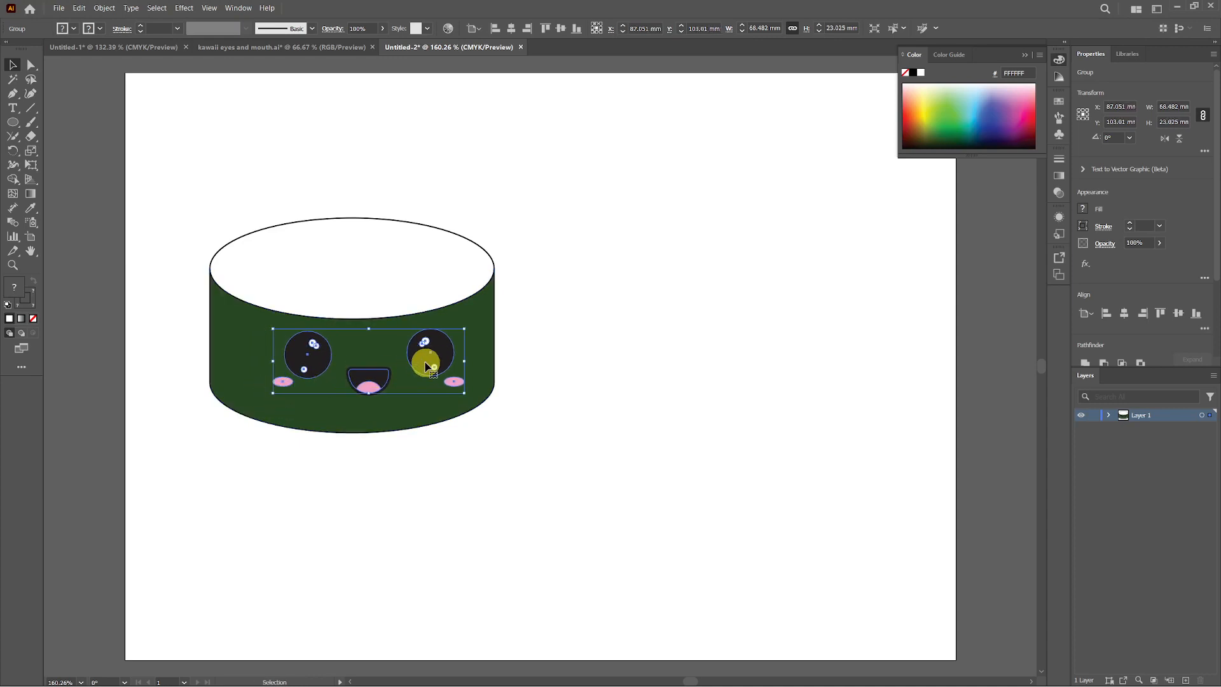
pyautogui.moveTo(427, 367); pyautogui.dragTo(423, 364)
pyautogui.click(655, 400)
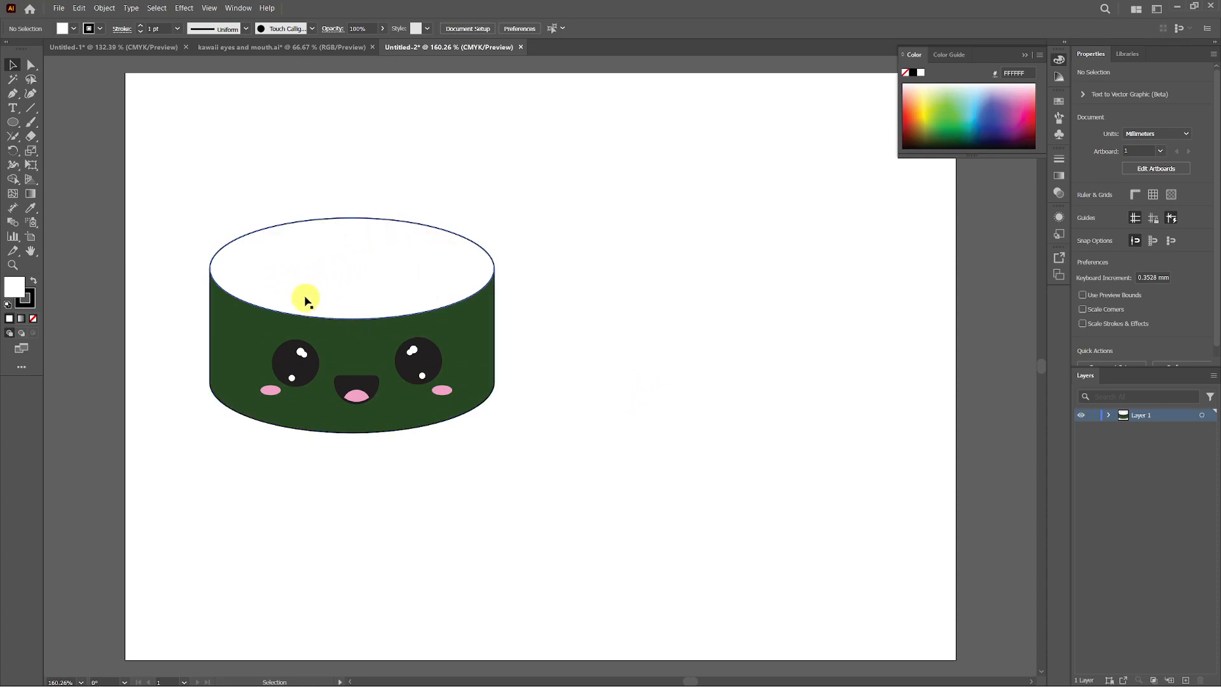
# - Duplicate the roll's white top ellipse onto empty space beside the roll and shrink the copy proportionally to about 56.5 x 20.1 mm
pyautogui.click(141, 51)
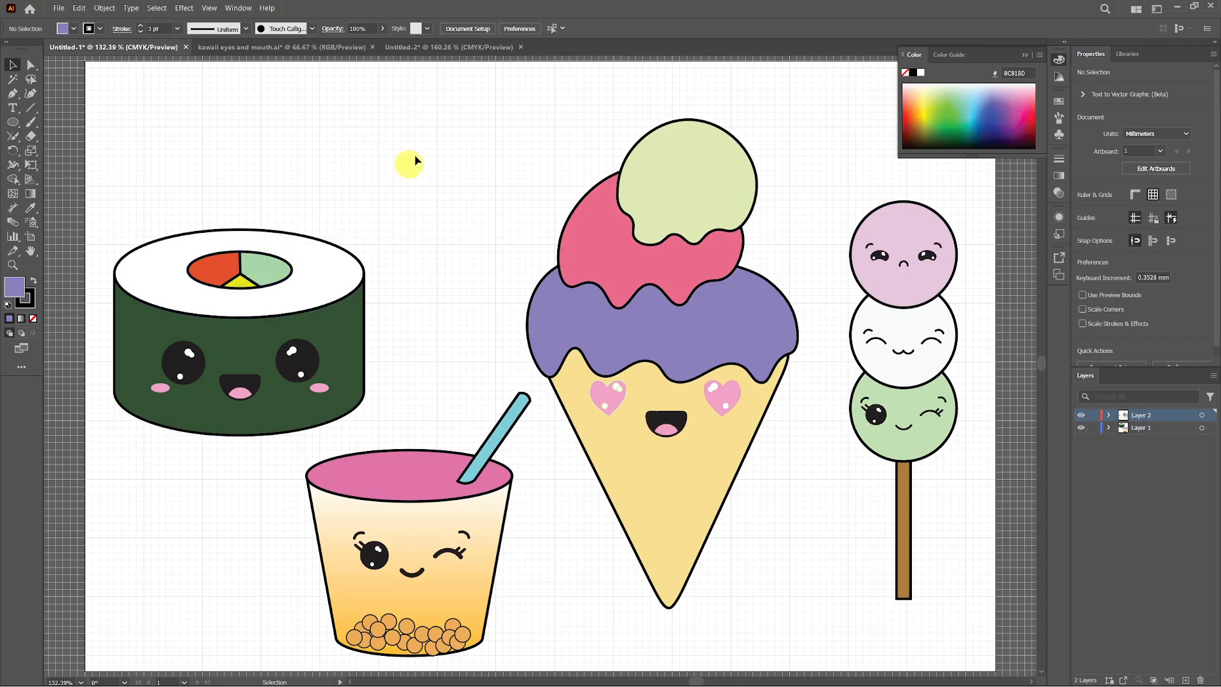
pyautogui.click(474, 49)
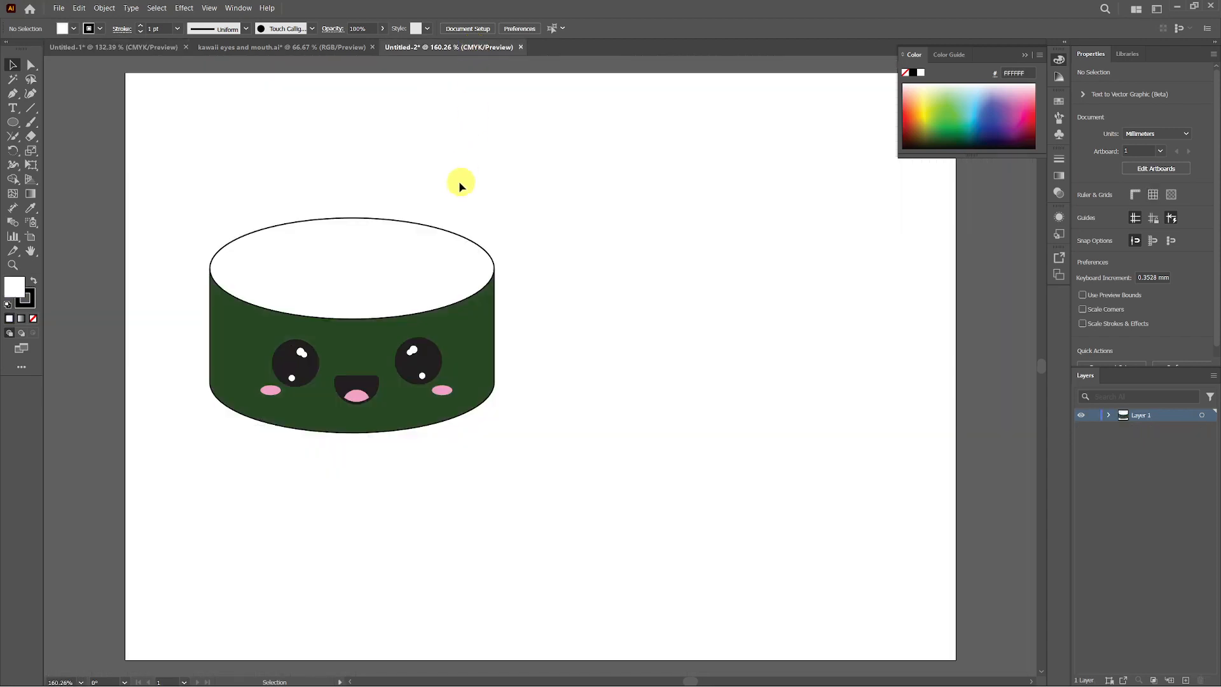
pyautogui.click(337, 220)
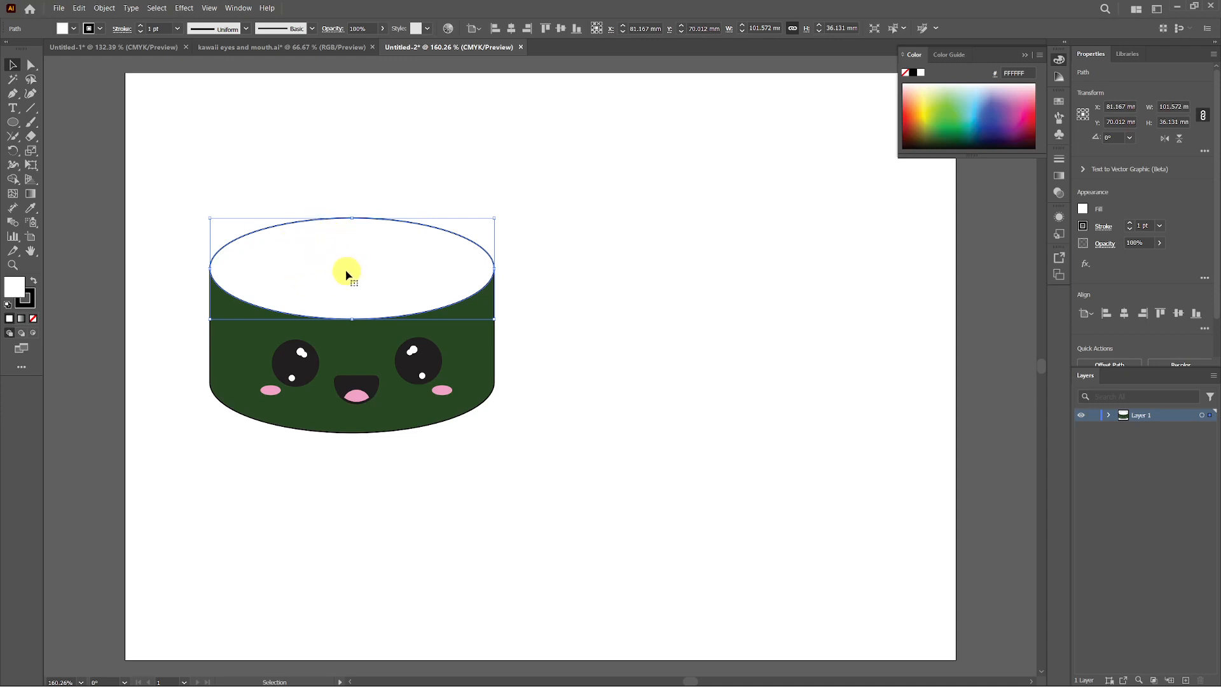
pyautogui.moveTo(352, 274); pyautogui.dragTo(603, 190)
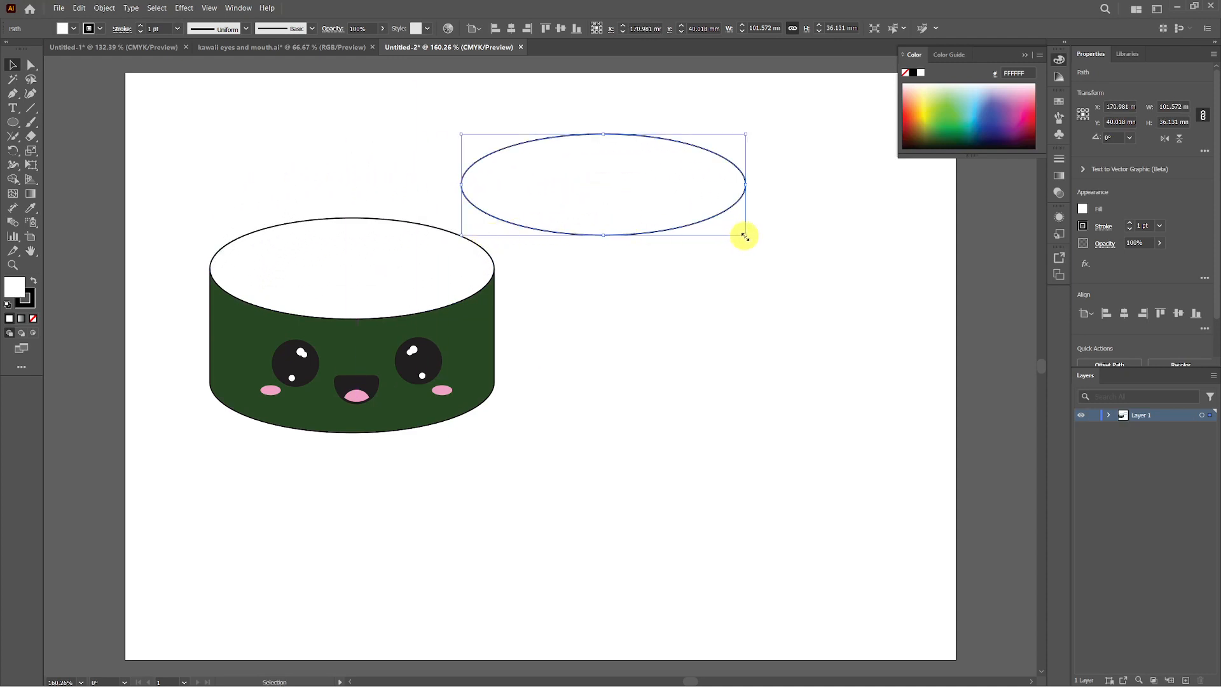
pyautogui.moveTo(745, 236); pyautogui.dragTo(704, 207)
pyautogui.moveTo(567, 184); pyautogui.dragTo(631, 232)
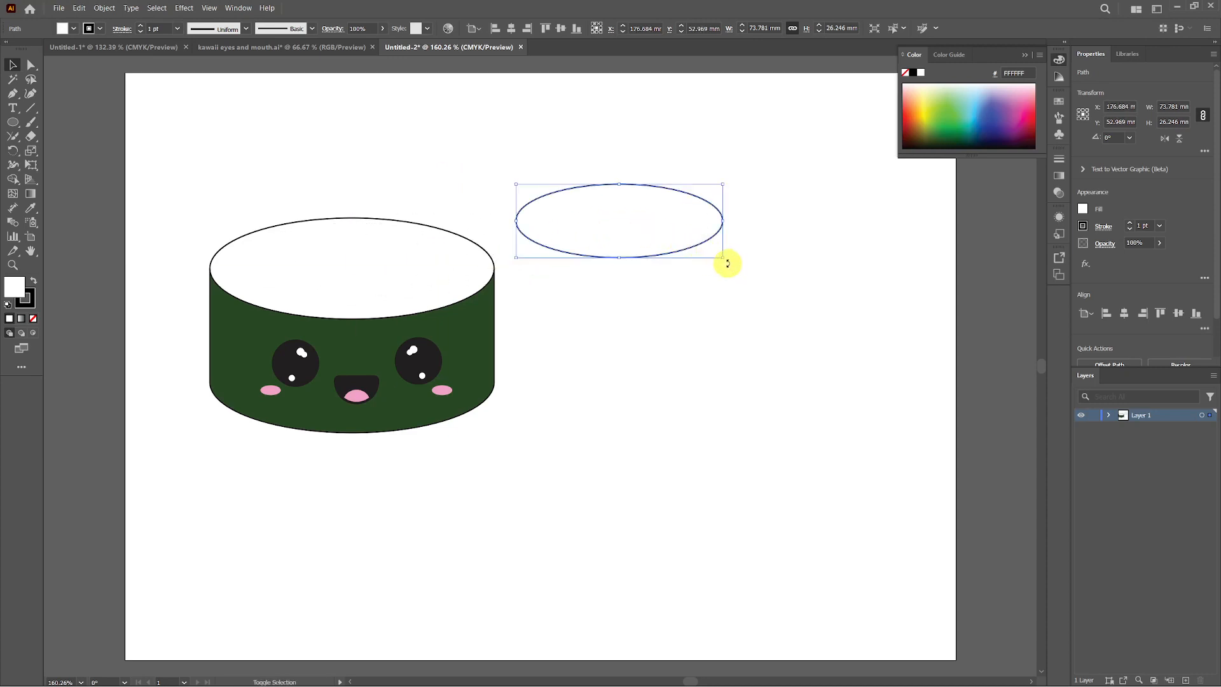
pyautogui.moveTo(722, 258); pyautogui.dragTo(674, 239)
pyautogui.moveTo(581, 213)
pyautogui.mouseDown()
pyautogui.moveTo(450, 223)
pyautogui.moveTo(339, 271)
pyautogui.moveTo(493, 232)
pyautogui.moveTo(611, 221)
pyautogui.moveTo(590, 211)
pyautogui.mouseUp()
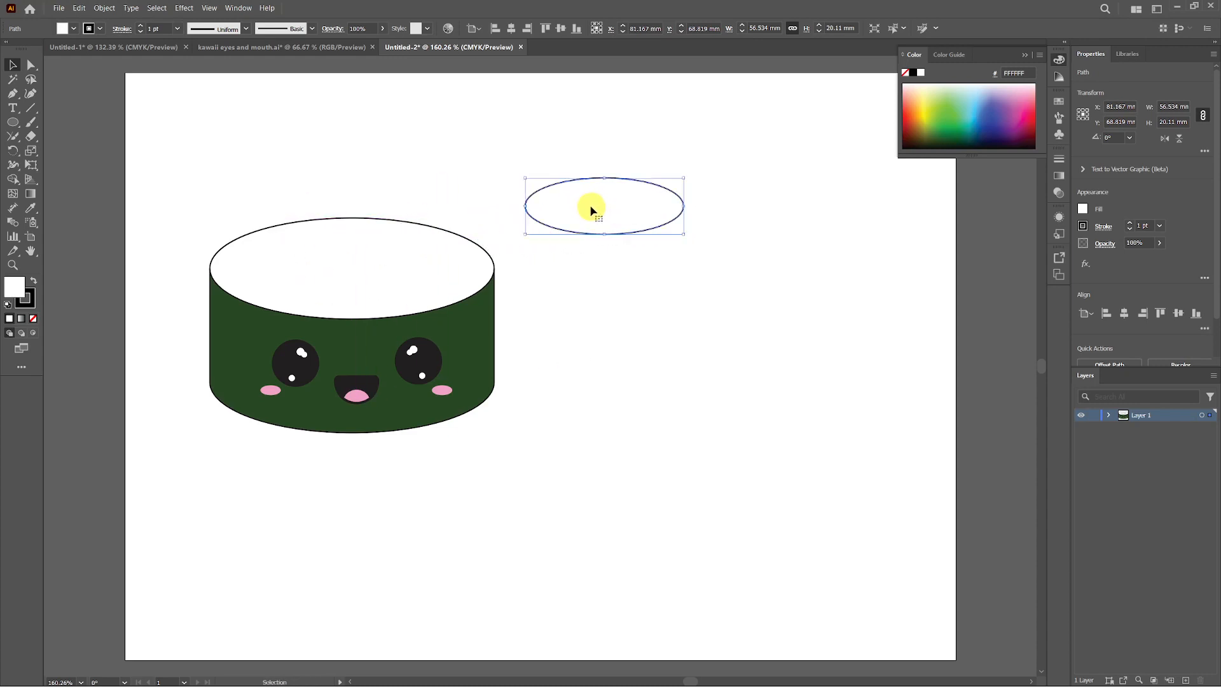
# - Draw three Pen tool dividing lines meeting at the small ellipse's centre, extending past its upper, lower-left and lower-right edges, using Untitled-1 as reference
pyautogui.click(132, 52)
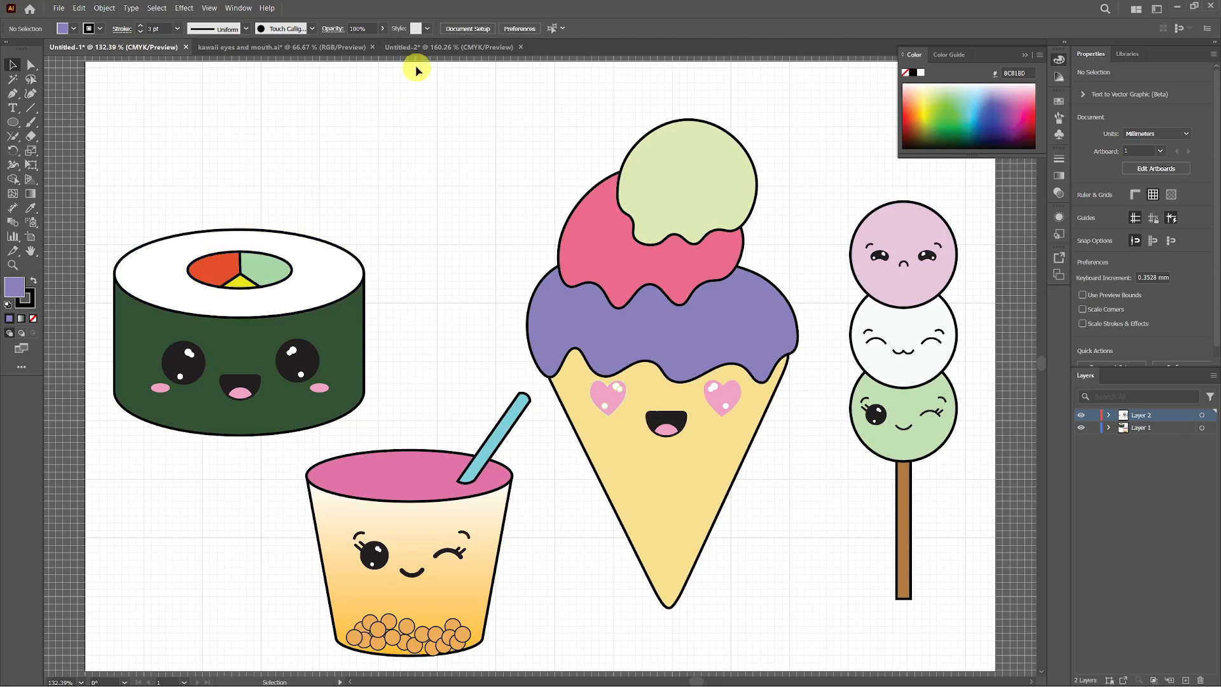
pyautogui.click(423, 48)
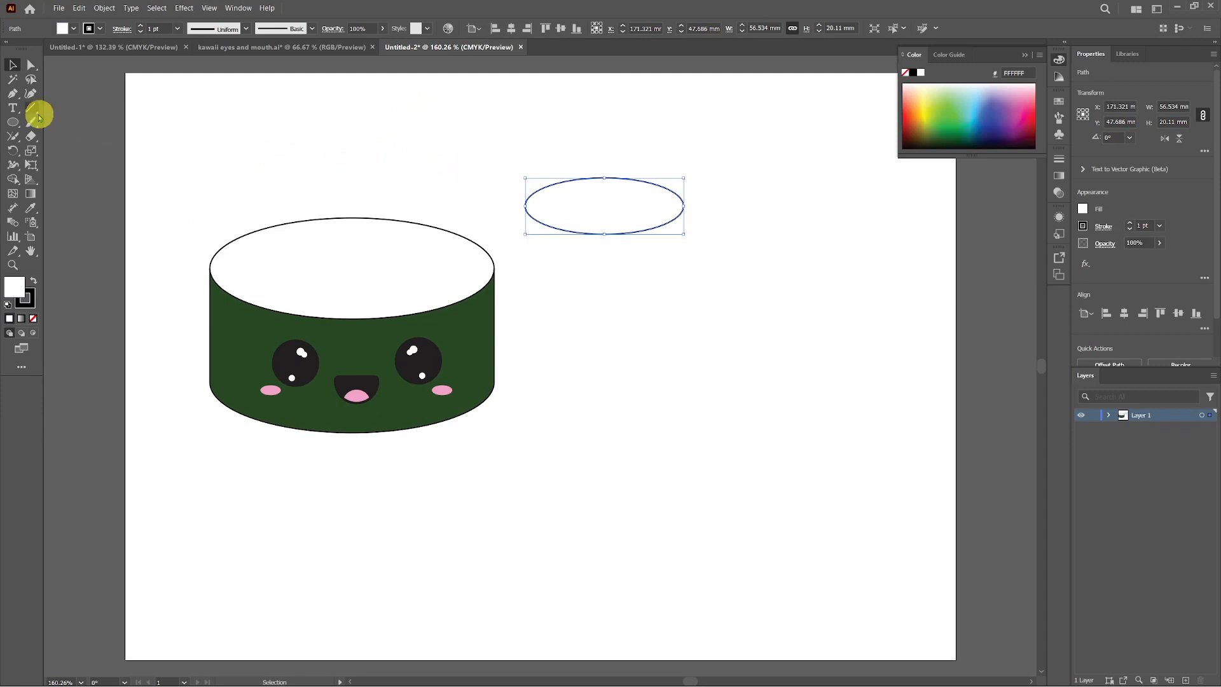
pyautogui.click(13, 94)
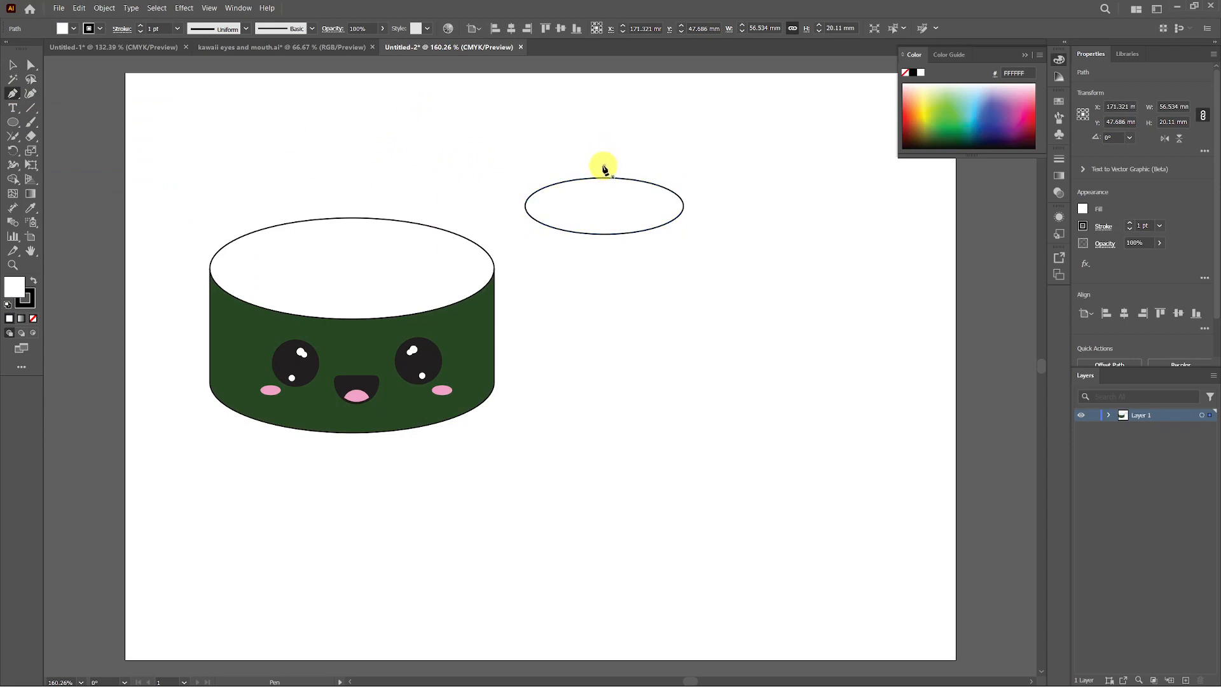
pyautogui.click(604, 166)
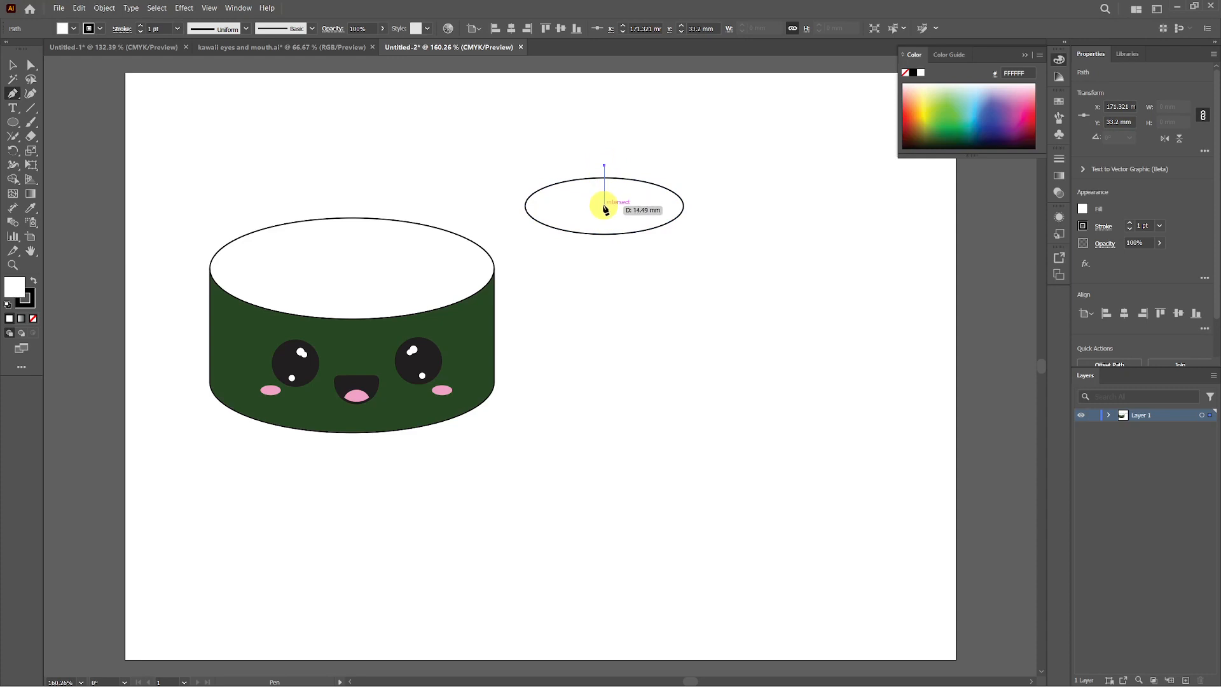
pyautogui.click(604, 205)
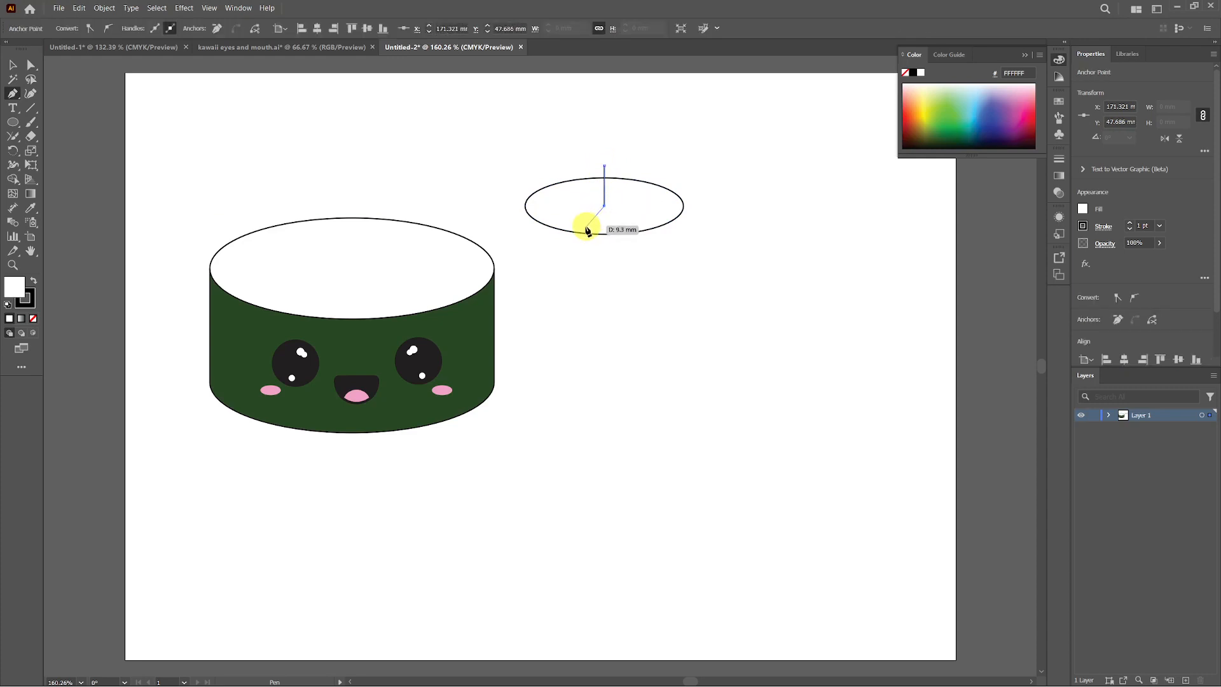
pyautogui.click(553, 240)
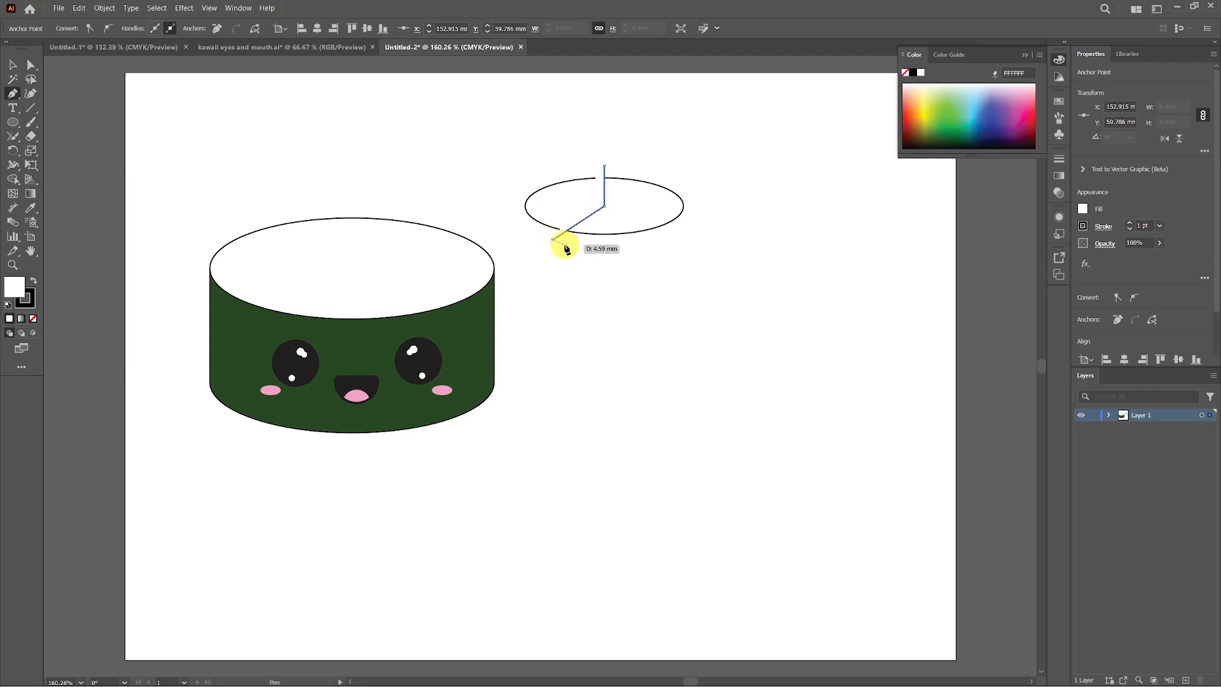
pyautogui.click(642, 246)
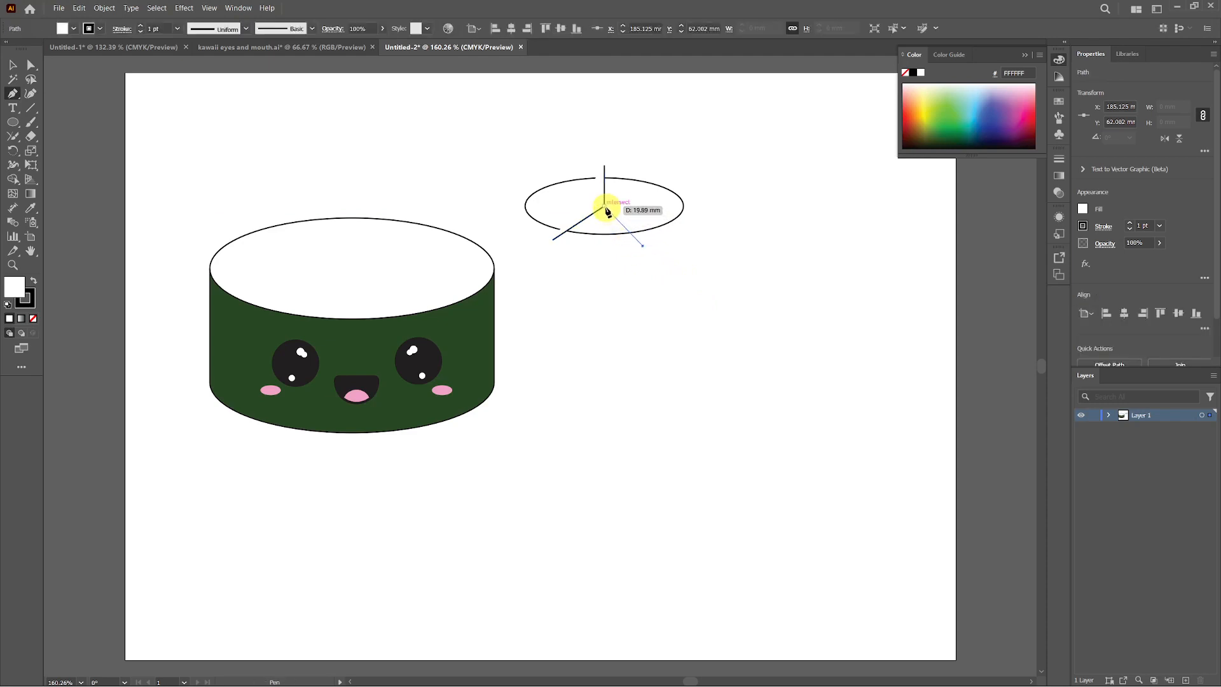
pyautogui.click(606, 208)
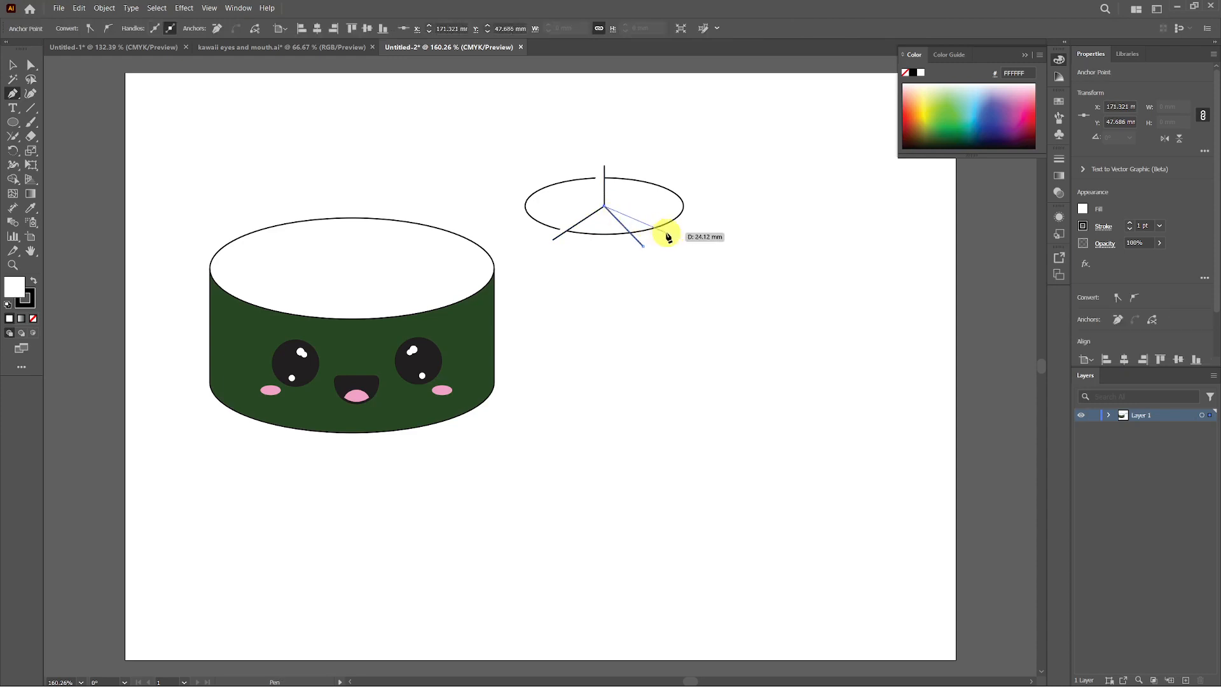
# - Remove the fill from both Pen tool paths over the small ellipse, keeping their black strokes
pyautogui.press('Escape')
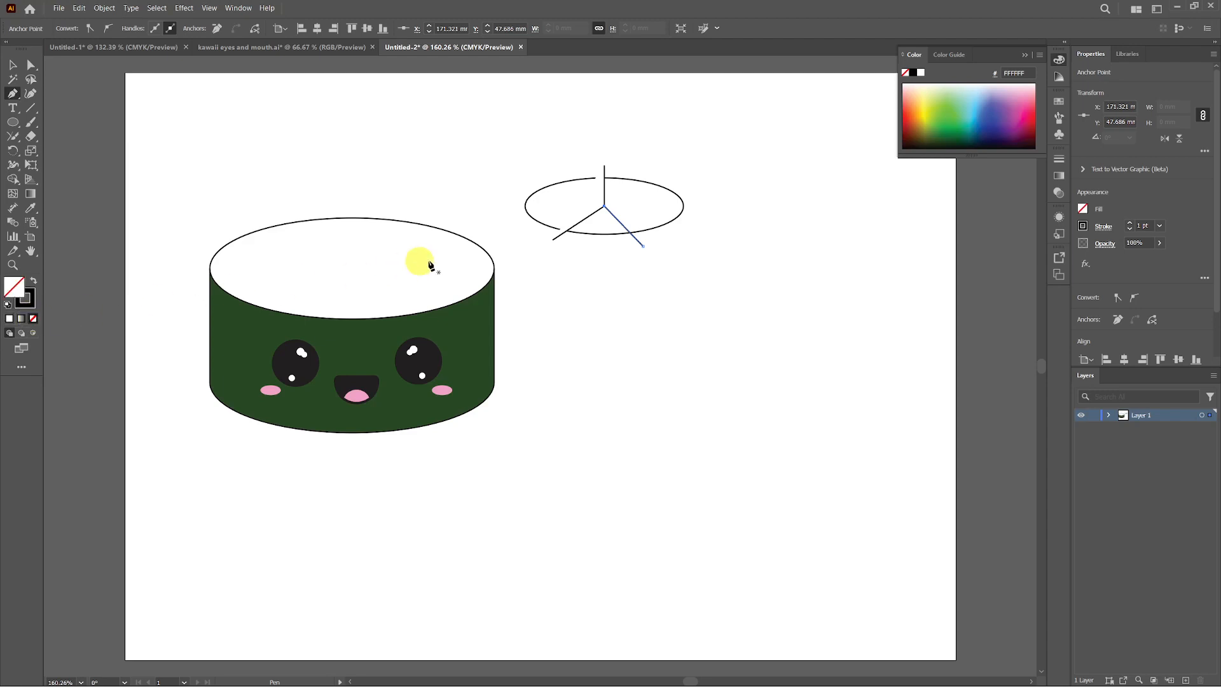
pyautogui.click(14, 66)
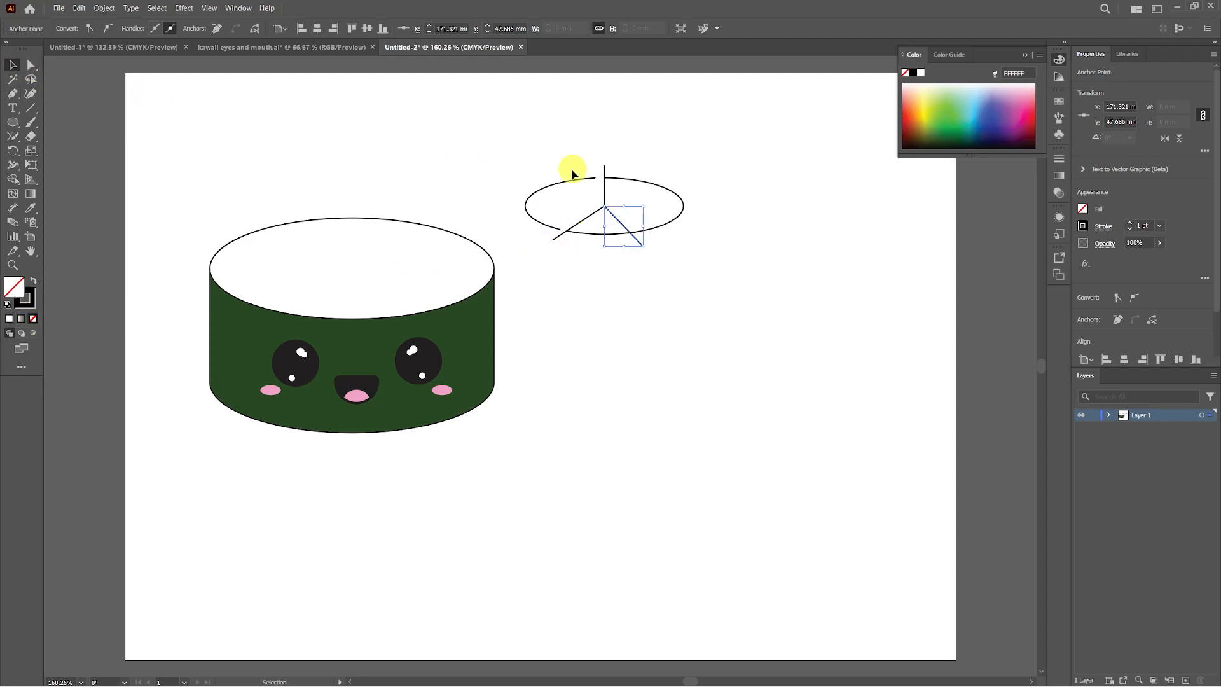
pyautogui.click(580, 224)
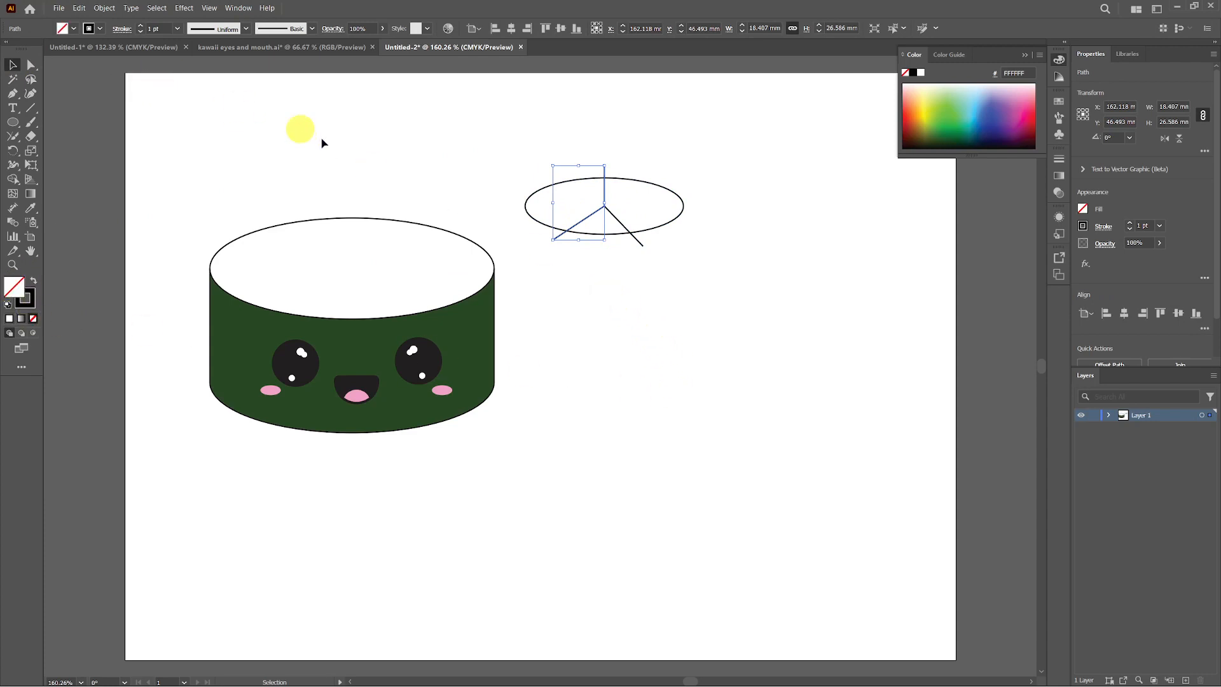
pyautogui.click(605, 296)
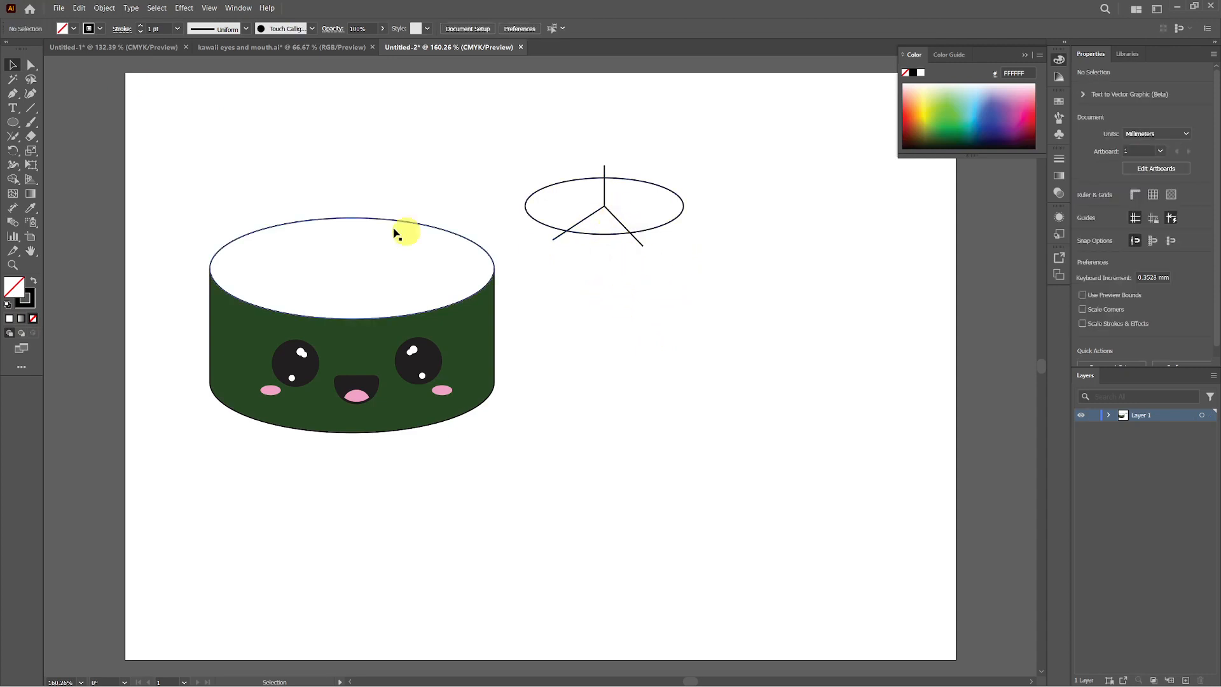
# - Move the outer anchor point of the lower-right dividing line about 3 mm to the right
pyautogui.click(29, 67)
pyautogui.click(638, 241)
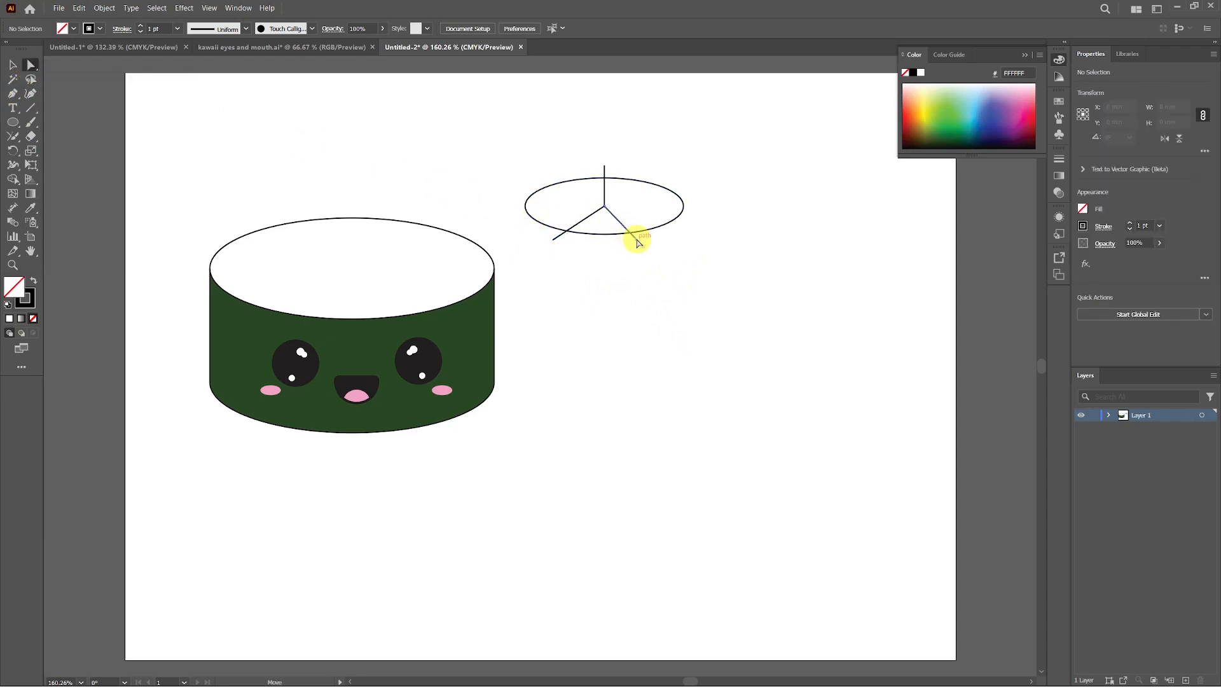
pyautogui.moveTo(638, 241); pyautogui.dragTo(652, 249)
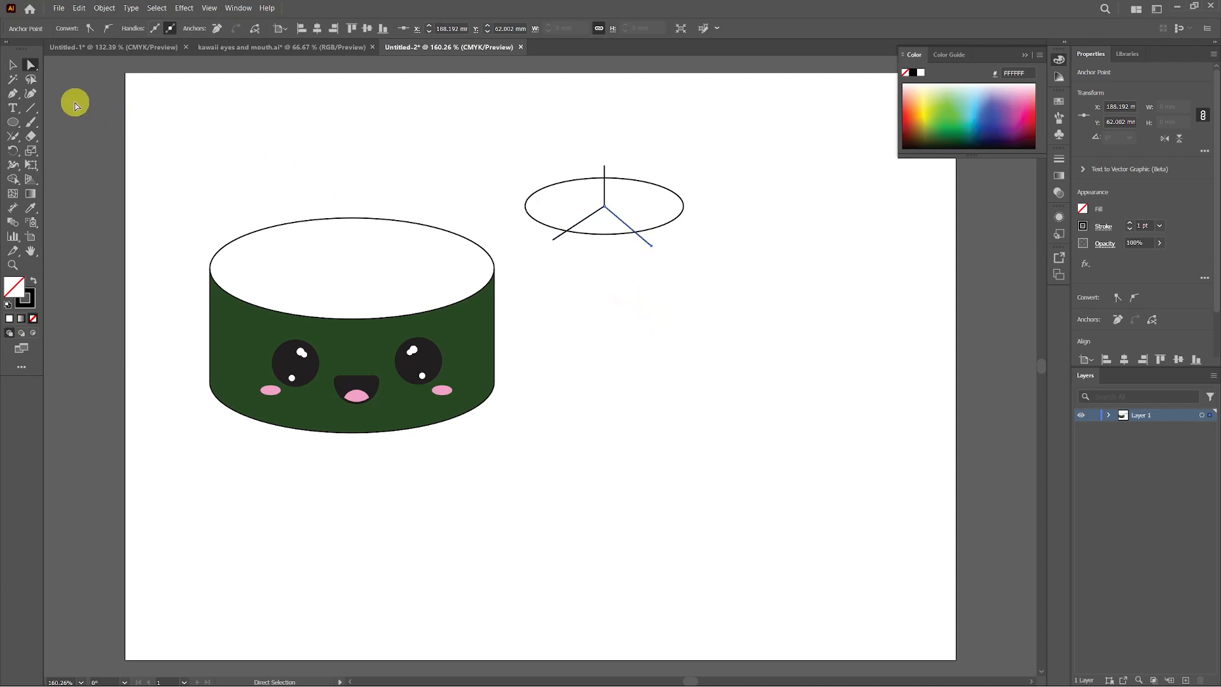
# - Split the small ellipse along the dividing lines into three separate wedges with Shape Builder
pyautogui.click(12, 65)
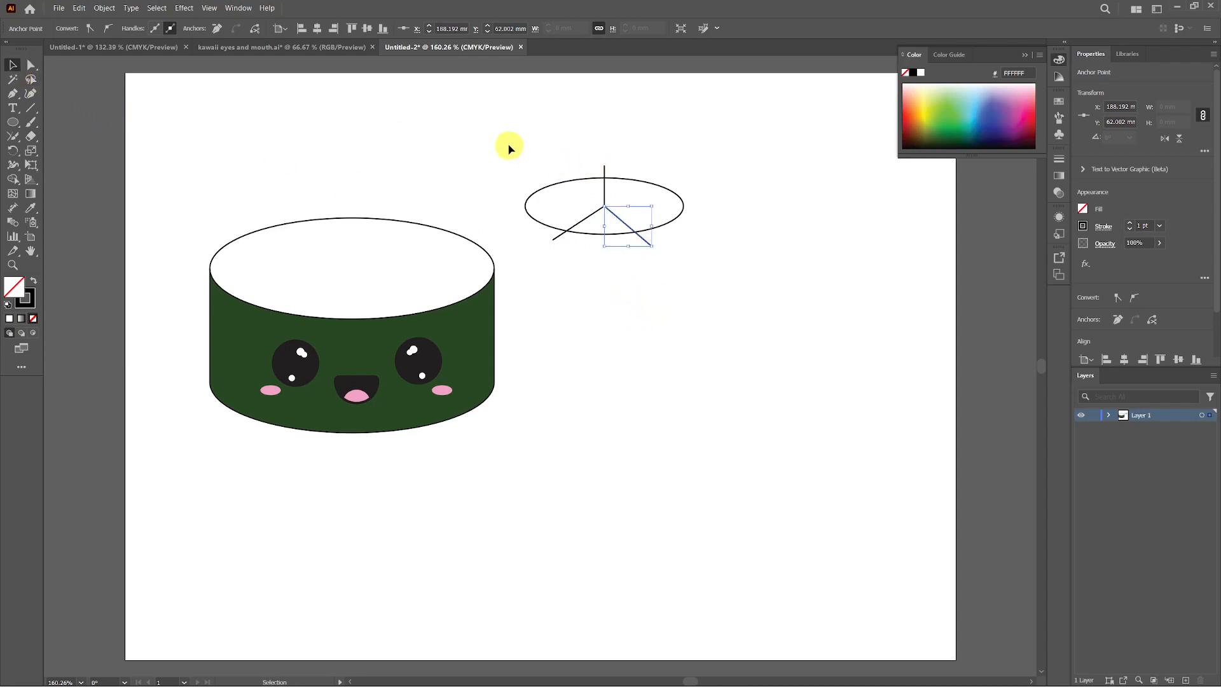
pyautogui.moveTo(502, 136)
pyautogui.mouseDown()
pyautogui.moveTo(693, 258)
pyautogui.moveTo(726, 258)
pyautogui.mouseUp()
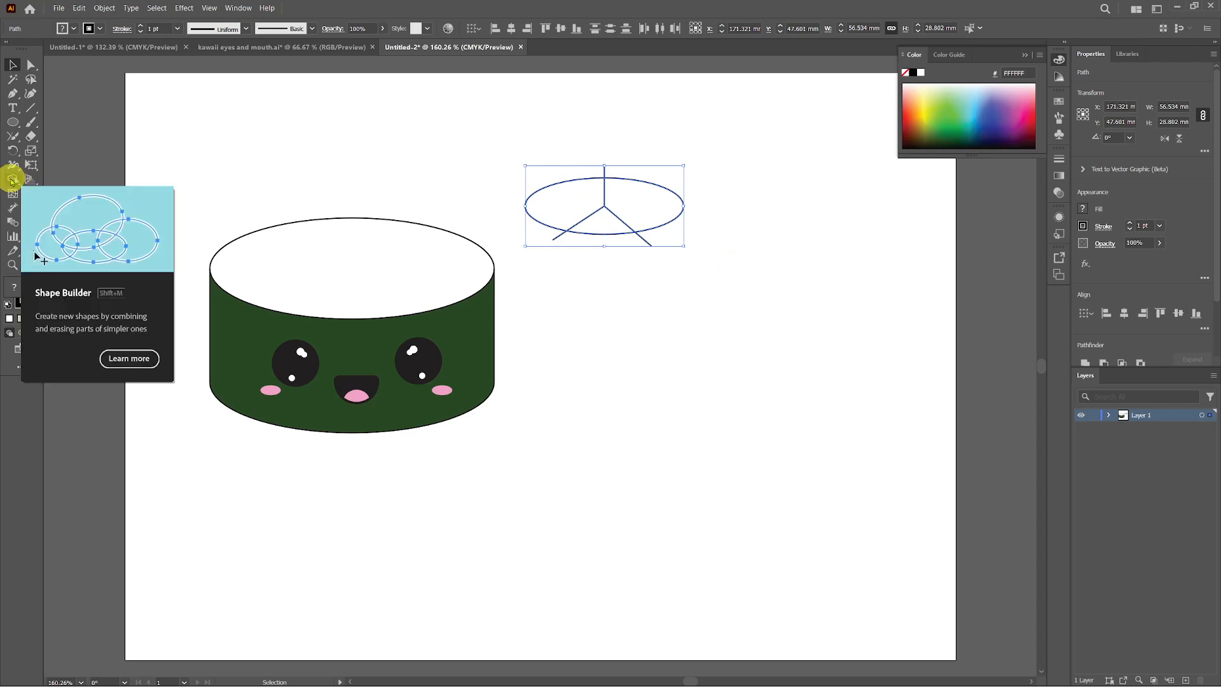
pyautogui.click(13, 182)
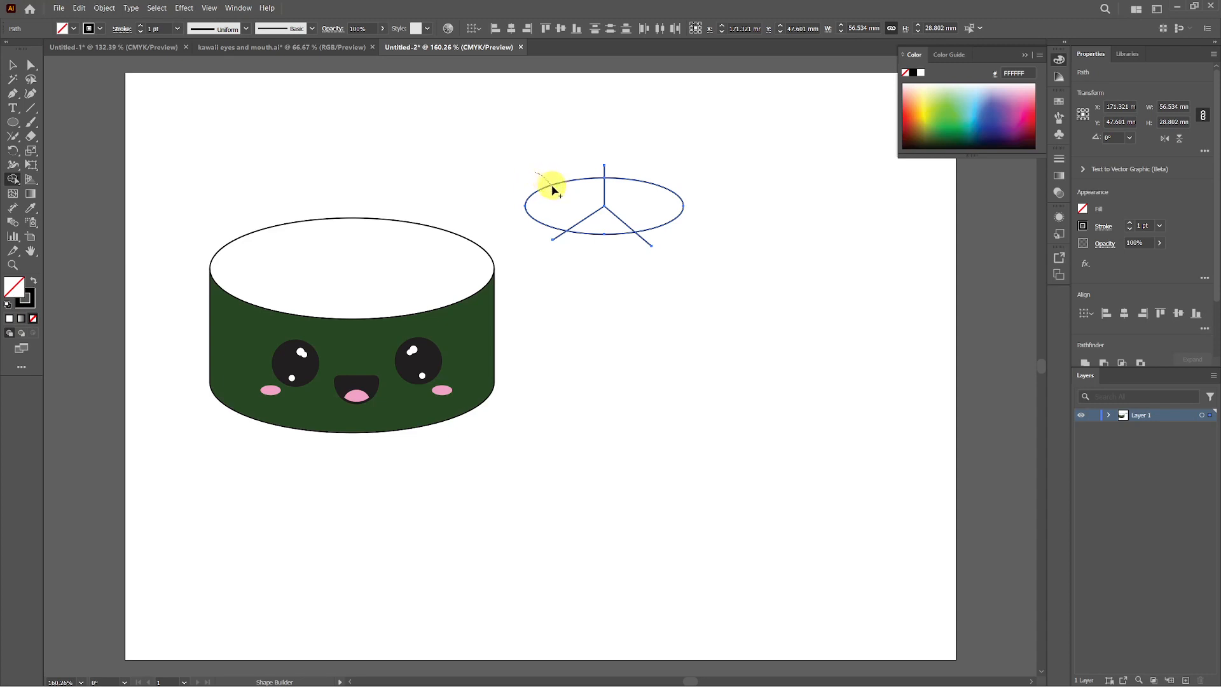
pyautogui.click(534, 232)
pyautogui.moveTo(657, 168); pyautogui.dragTo(643, 185)
pyautogui.moveTo(663, 237); pyautogui.dragTo(662, 232)
pyautogui.moveTo(598, 237); pyautogui.dragTo(600, 230)
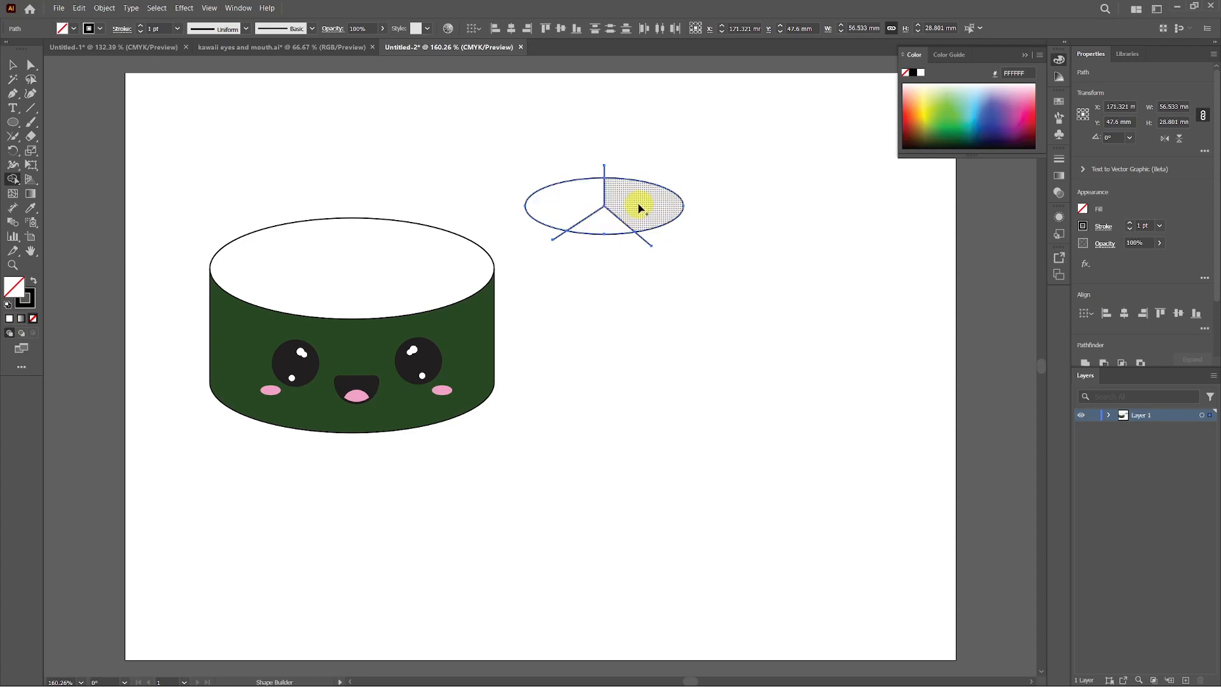
# - Delete the three leftover dividing-line stubs that extend beyond the small ellipse's upper, lower-left and lower-right edges
pyautogui.click(12, 66)
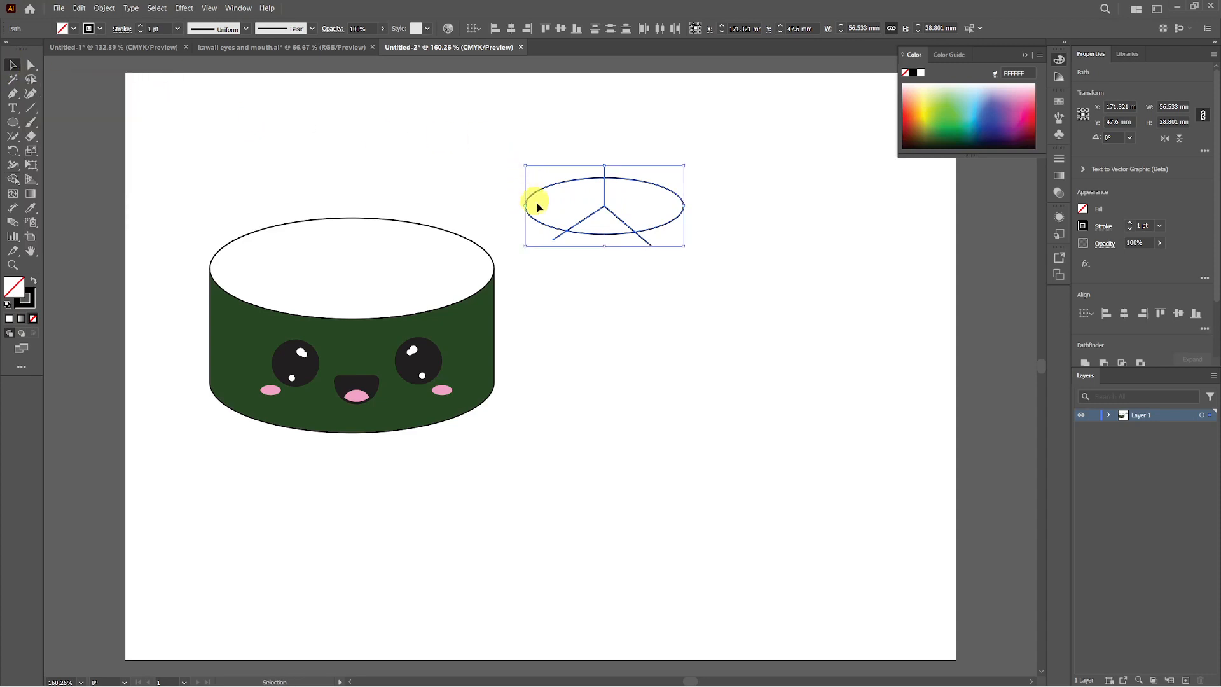
pyautogui.click(558, 258)
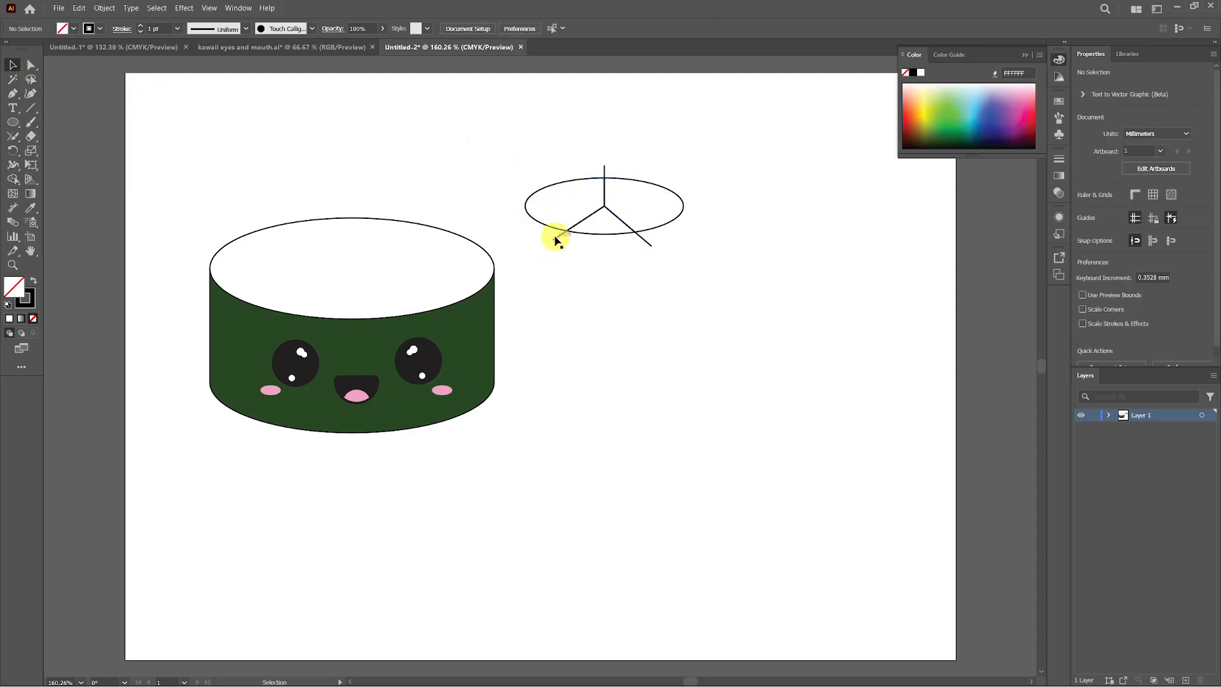
pyautogui.click(556, 239)
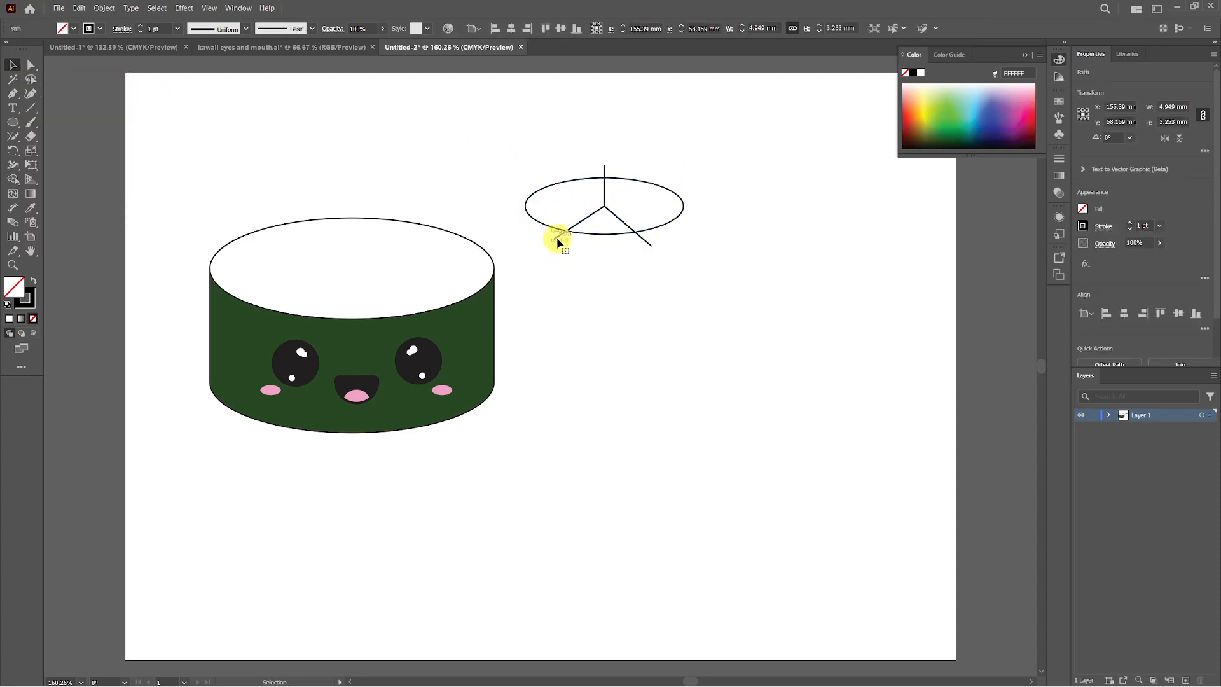
pyautogui.click(594, 262)
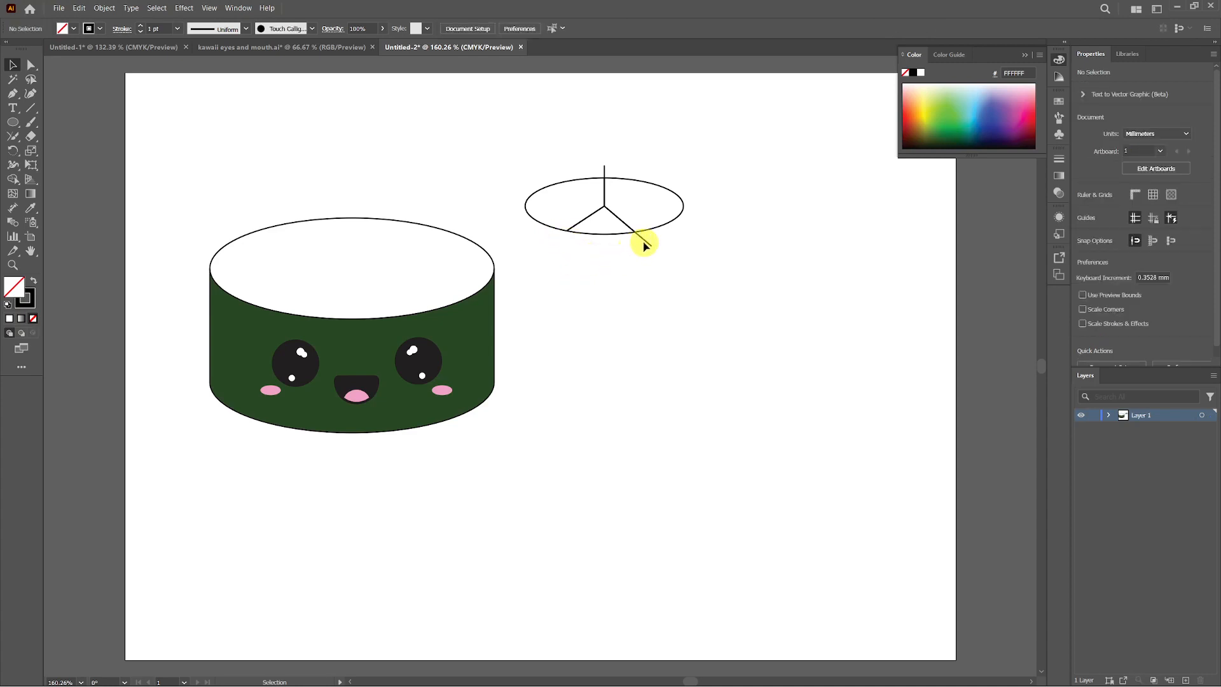
pyautogui.click(605, 172)
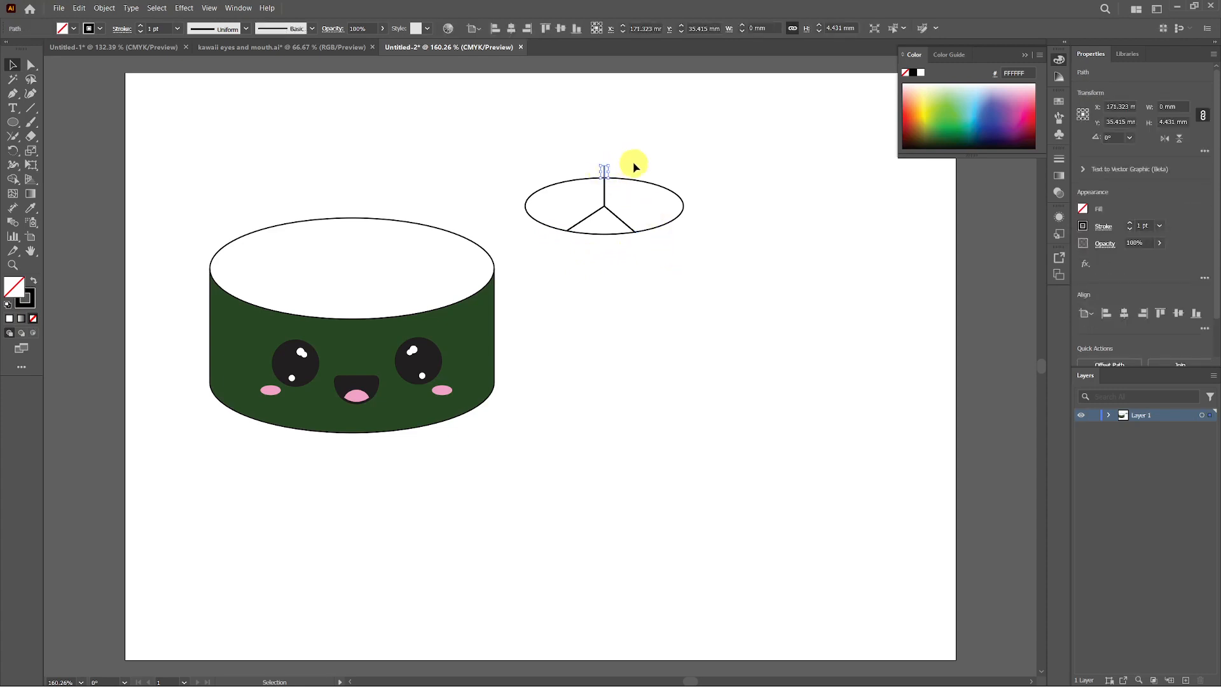
pyautogui.press('Delete')
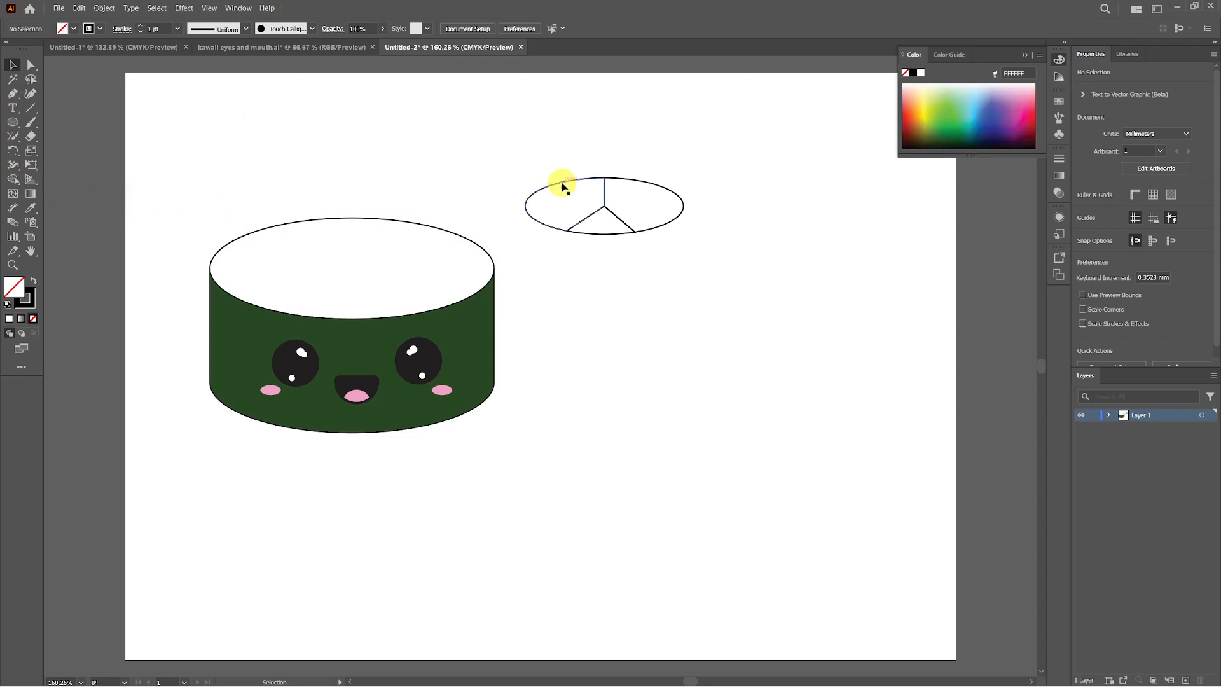
# - Fill the small ellipse's left wedge with yellow-green C6DB49
pyautogui.click(527, 198)
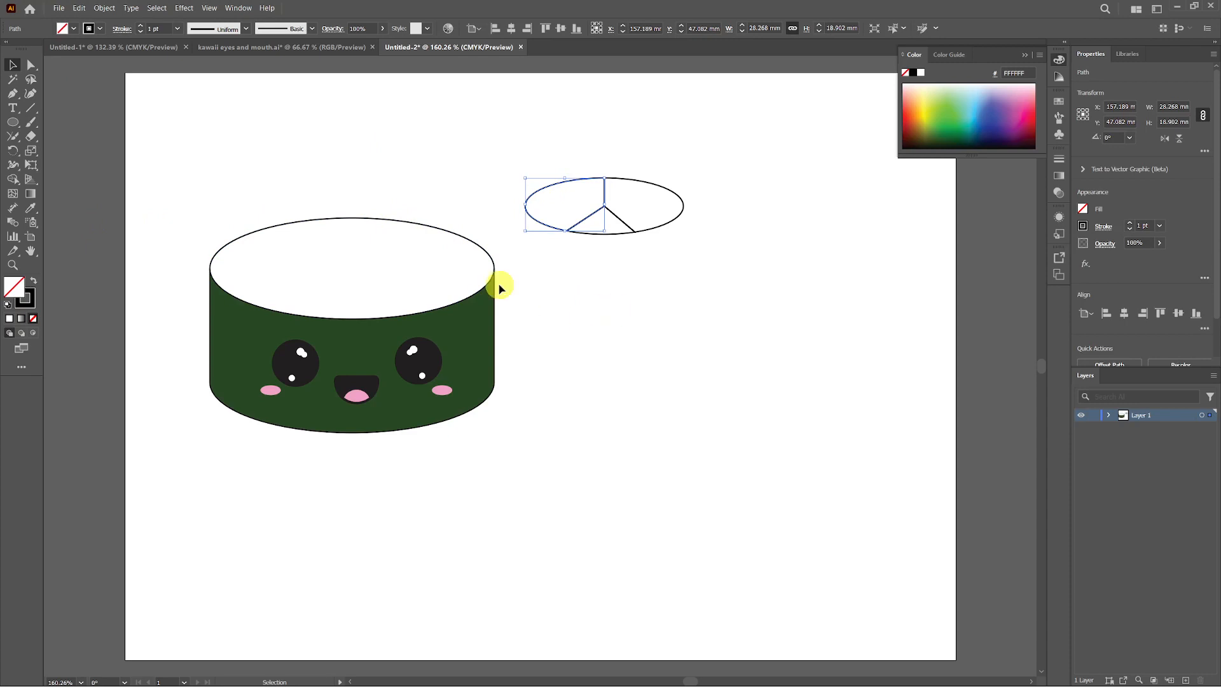
pyautogui.doubleClick(21, 291)
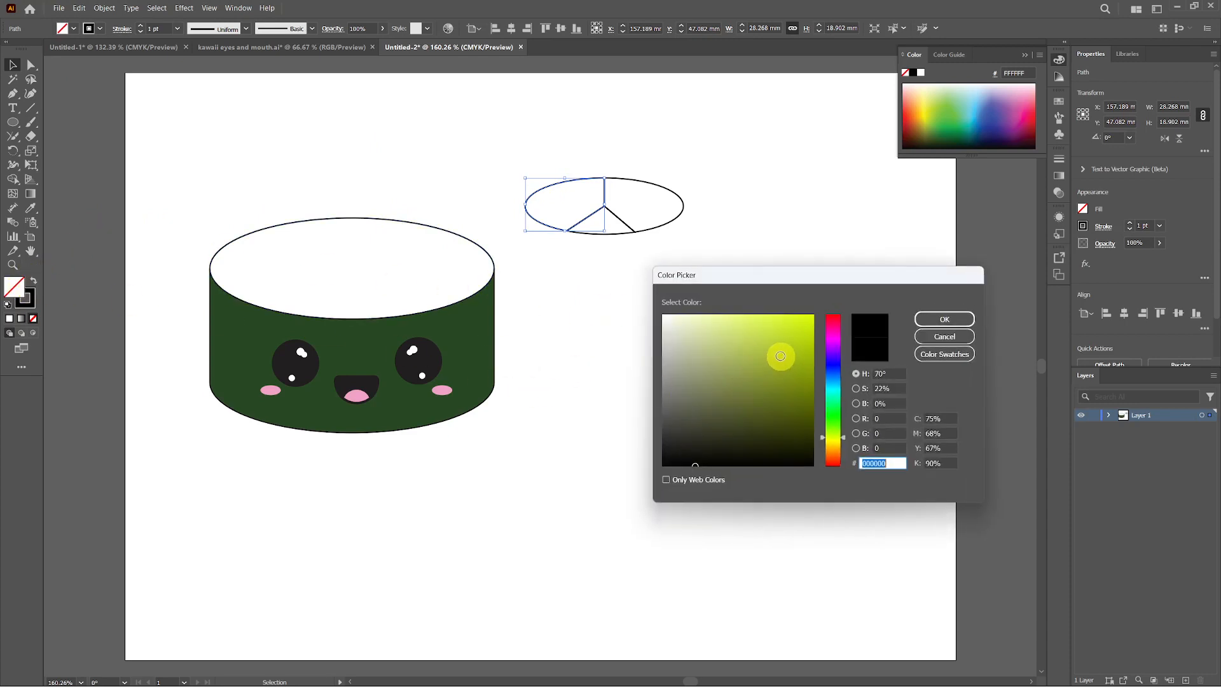
pyautogui.click(770, 345)
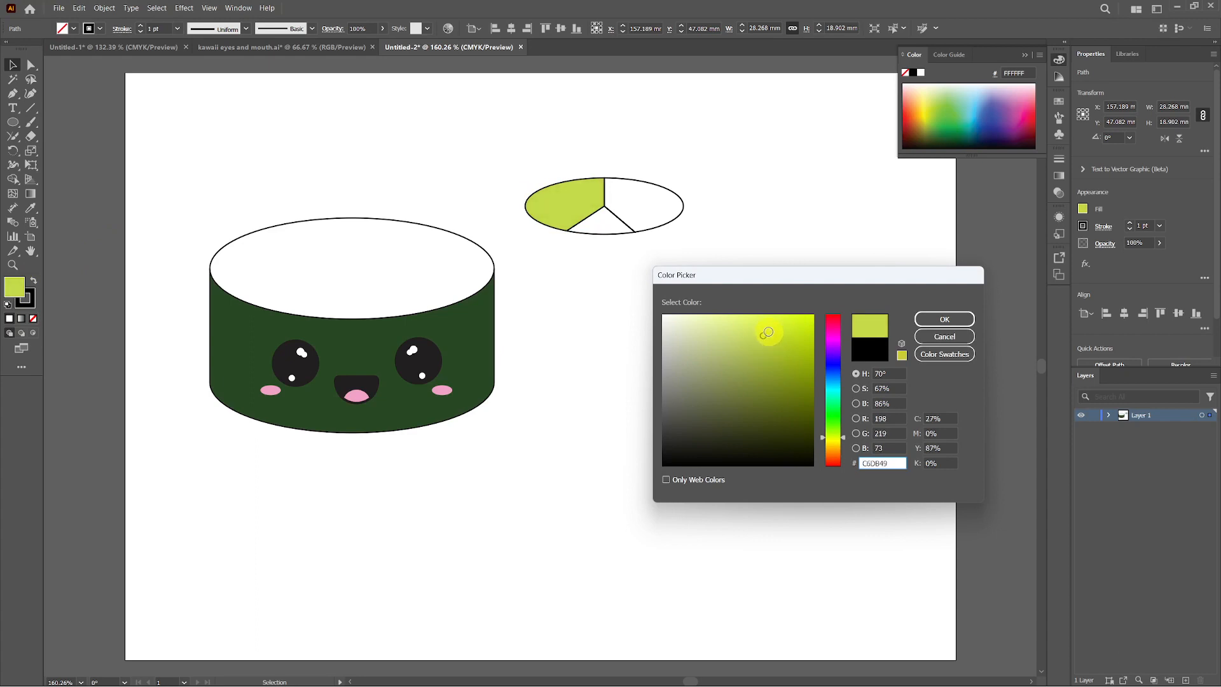
pyautogui.click(946, 319)
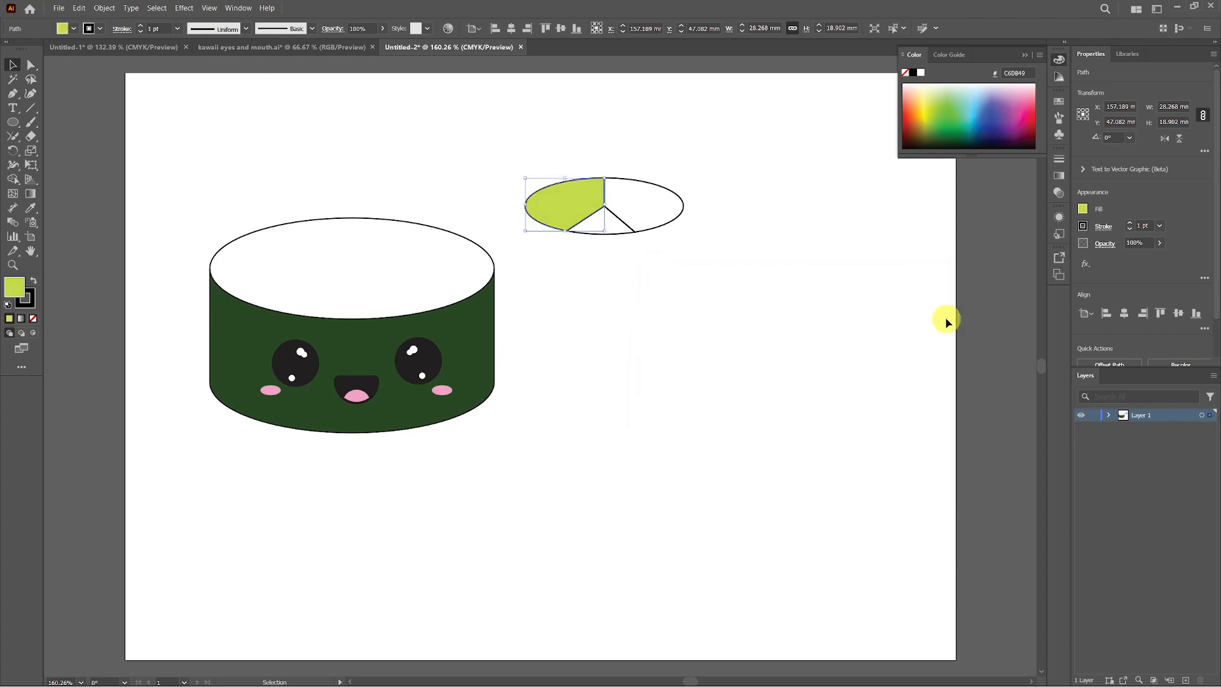
# - Fill the small ellipse's right wedge with salmon orange FC865E
pyautogui.click(683, 202)
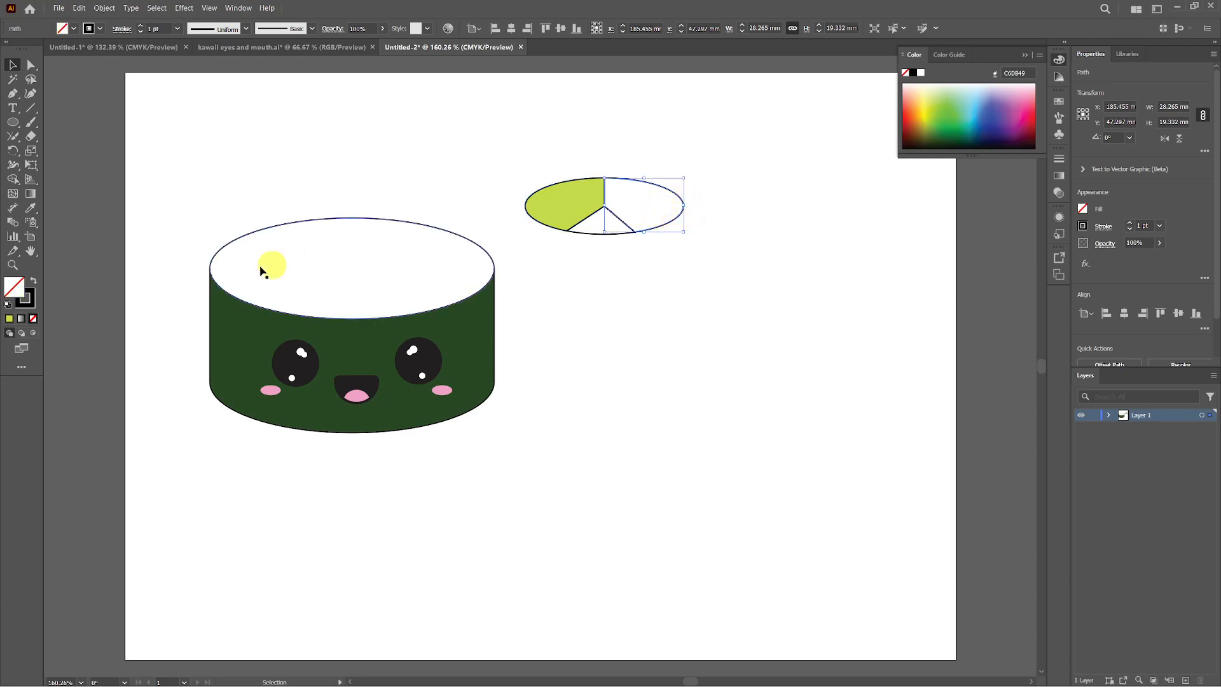
pyautogui.doubleClick(14, 289)
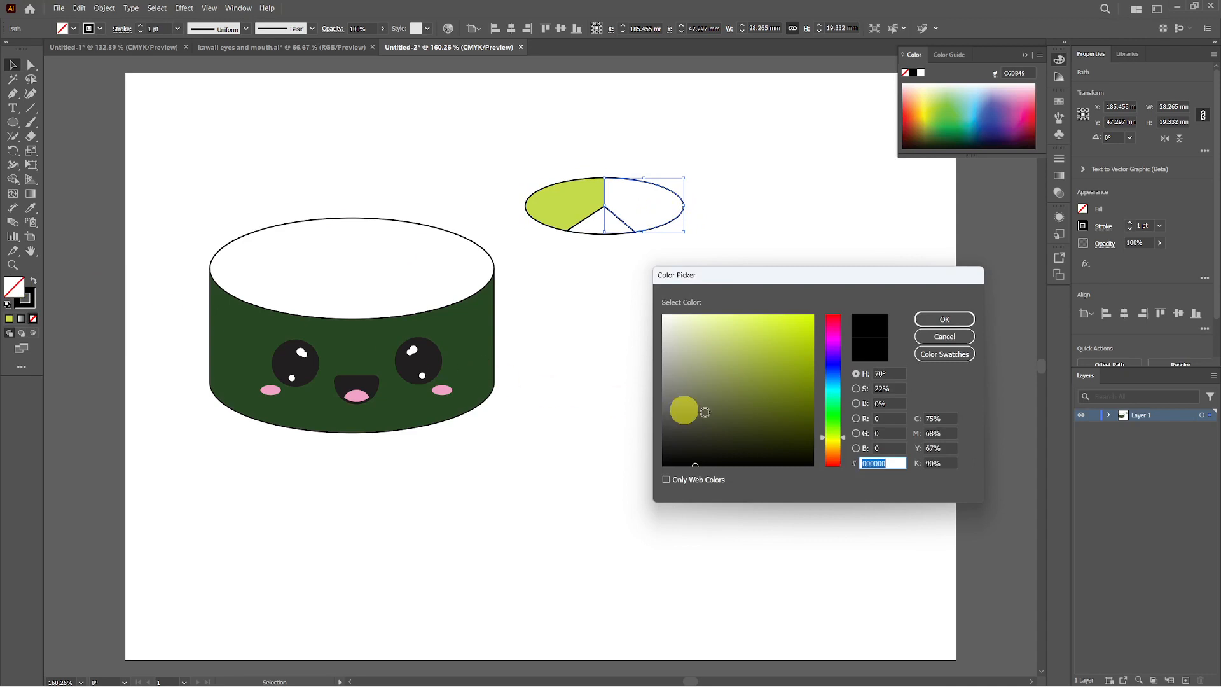
pyautogui.moveTo(844, 439); pyautogui.dragTo(841, 454)
pyautogui.moveTo(749, 351); pyautogui.dragTo(761, 330)
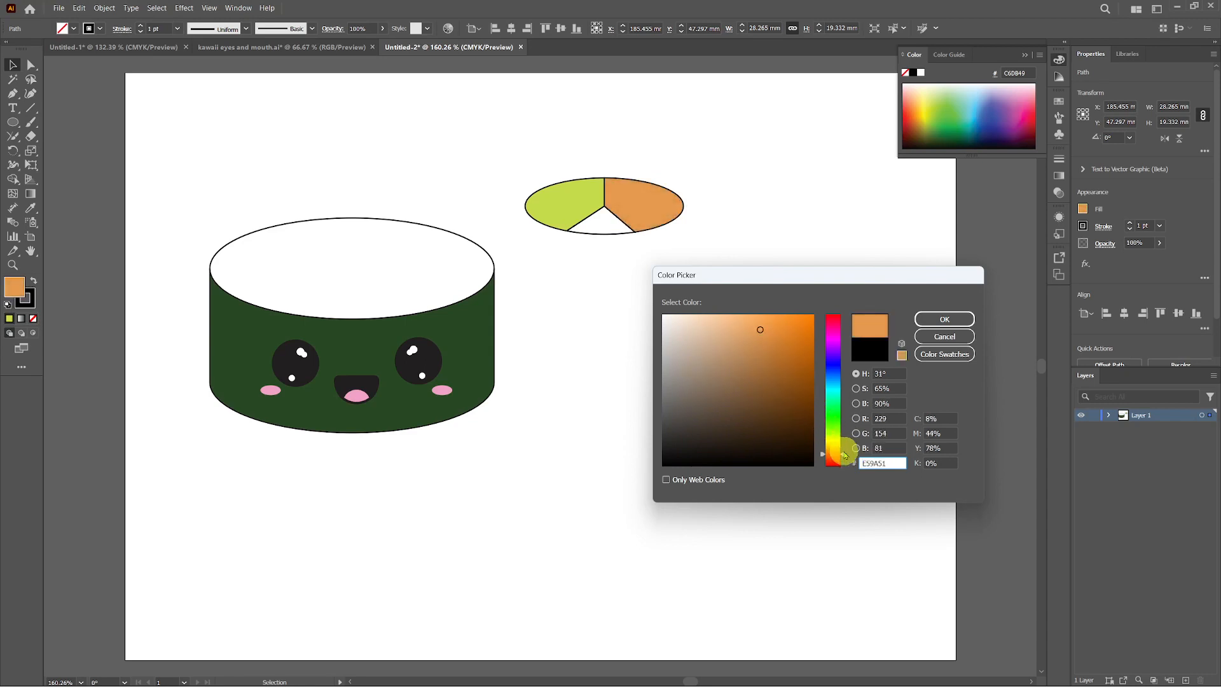
pyautogui.moveTo(841, 452)
pyautogui.mouseDown()
pyautogui.moveTo(835, 326)
pyautogui.moveTo(833, 456)
pyautogui.mouseUp()
pyautogui.click(839, 379)
pyautogui.moveTo(759, 329)
pyautogui.mouseDown()
pyautogui.moveTo(774, 341)
pyautogui.moveTo(777, 325)
pyautogui.mouseUp()
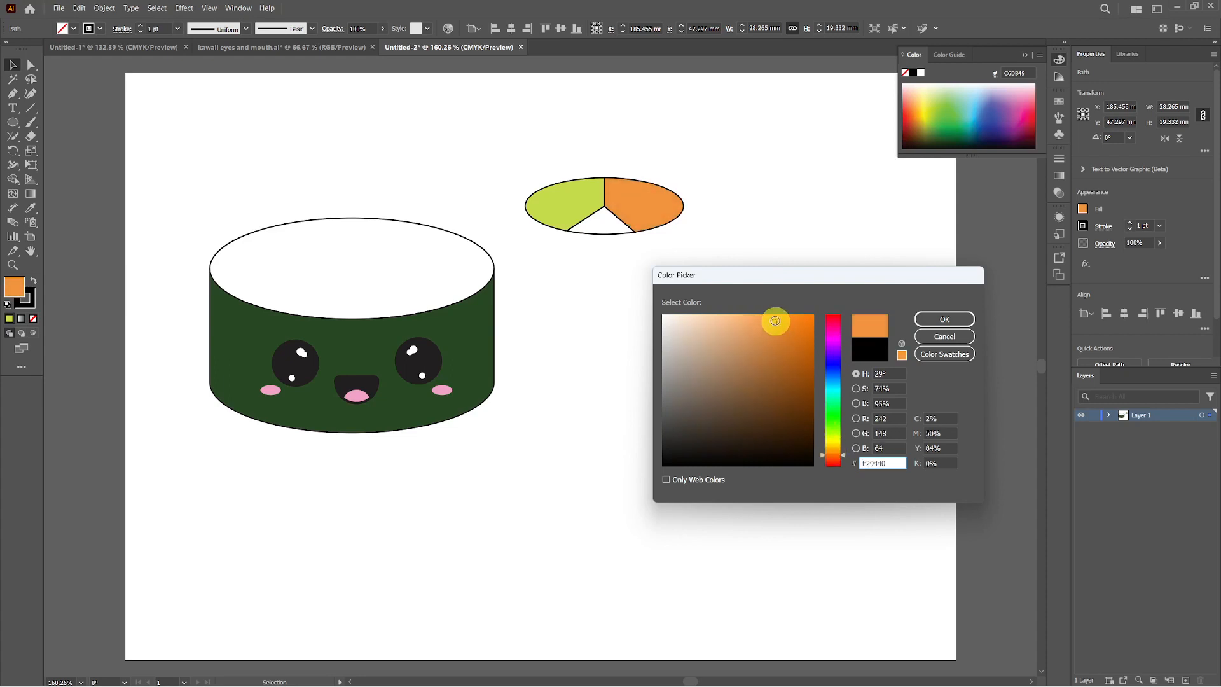
pyautogui.moveTo(771, 322); pyautogui.dragTo(766, 323)
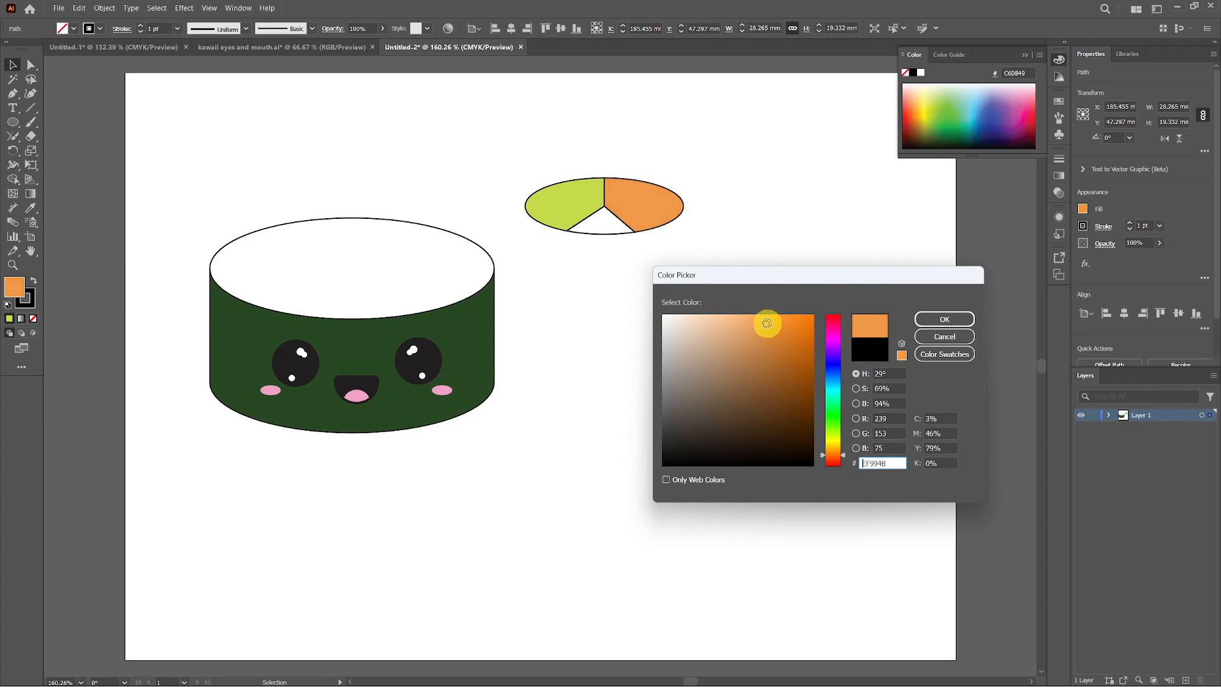
pyautogui.moveTo(836, 454); pyautogui.dragTo(844, 459)
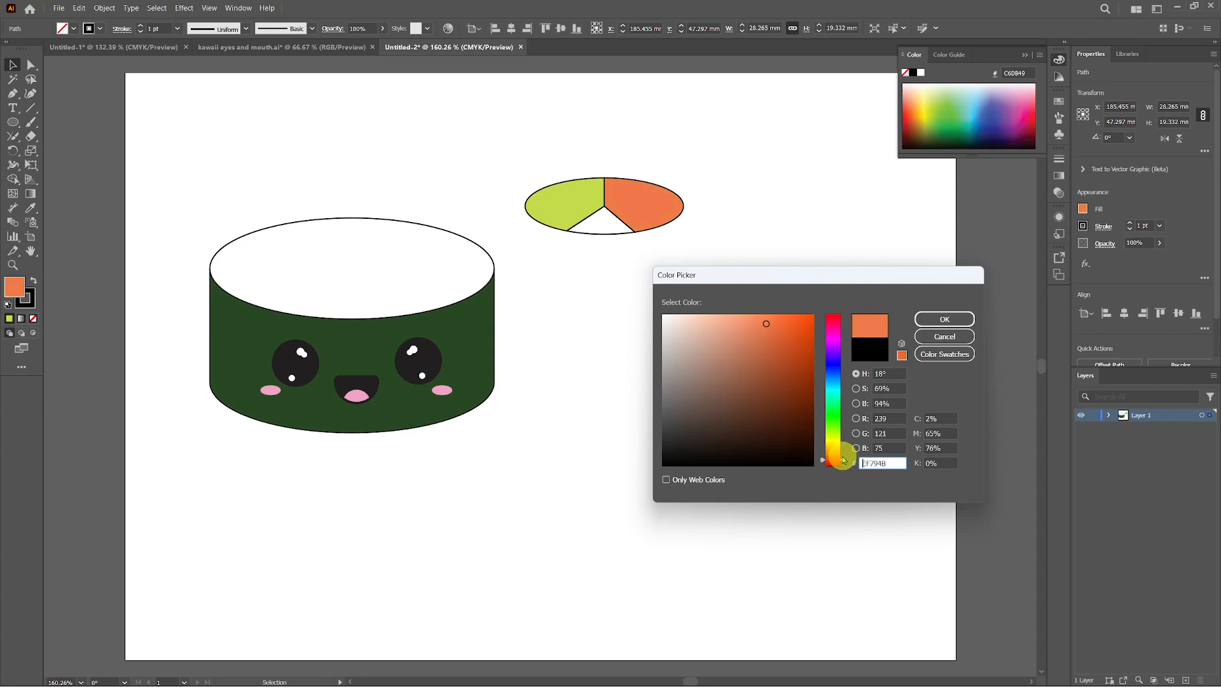
pyautogui.moveTo(782, 333)
pyautogui.mouseDown()
pyautogui.moveTo(743, 325)
pyautogui.moveTo(757, 316)
pyautogui.mouseUp()
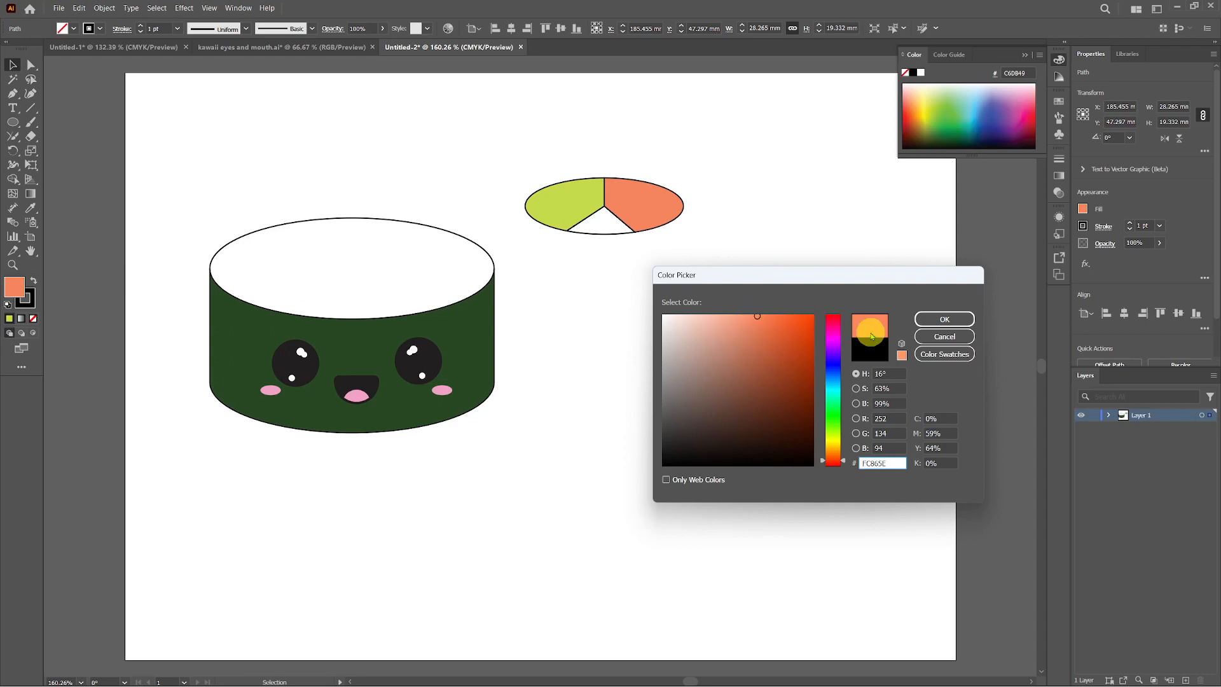
pyautogui.click(939, 324)
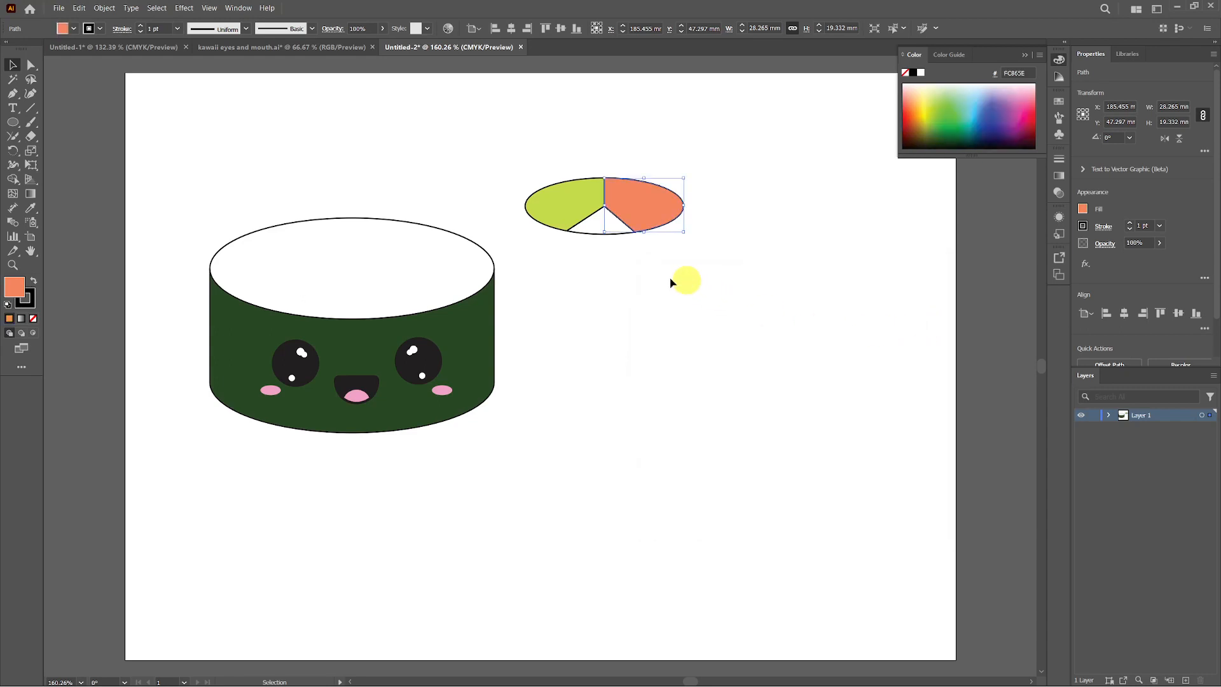
# - Fill the small ellipse's lower wedge with mustard yellow, about E0CE2D
pyautogui.click(595, 237)
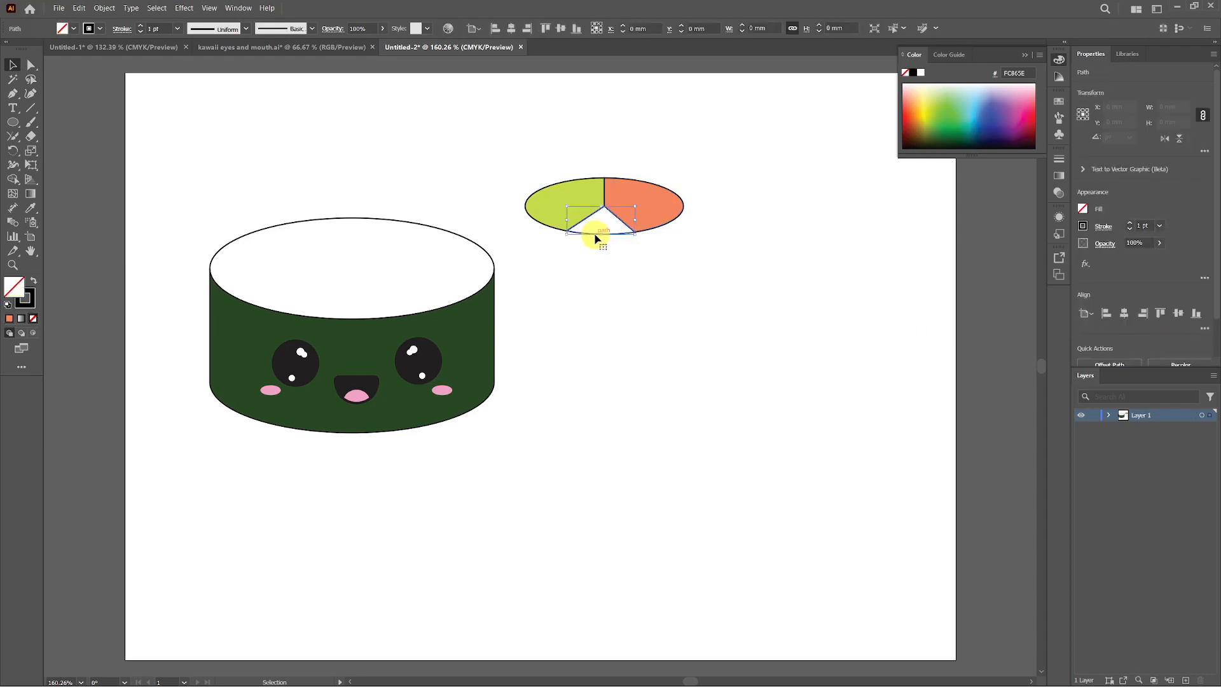
pyautogui.doubleClick(14, 289)
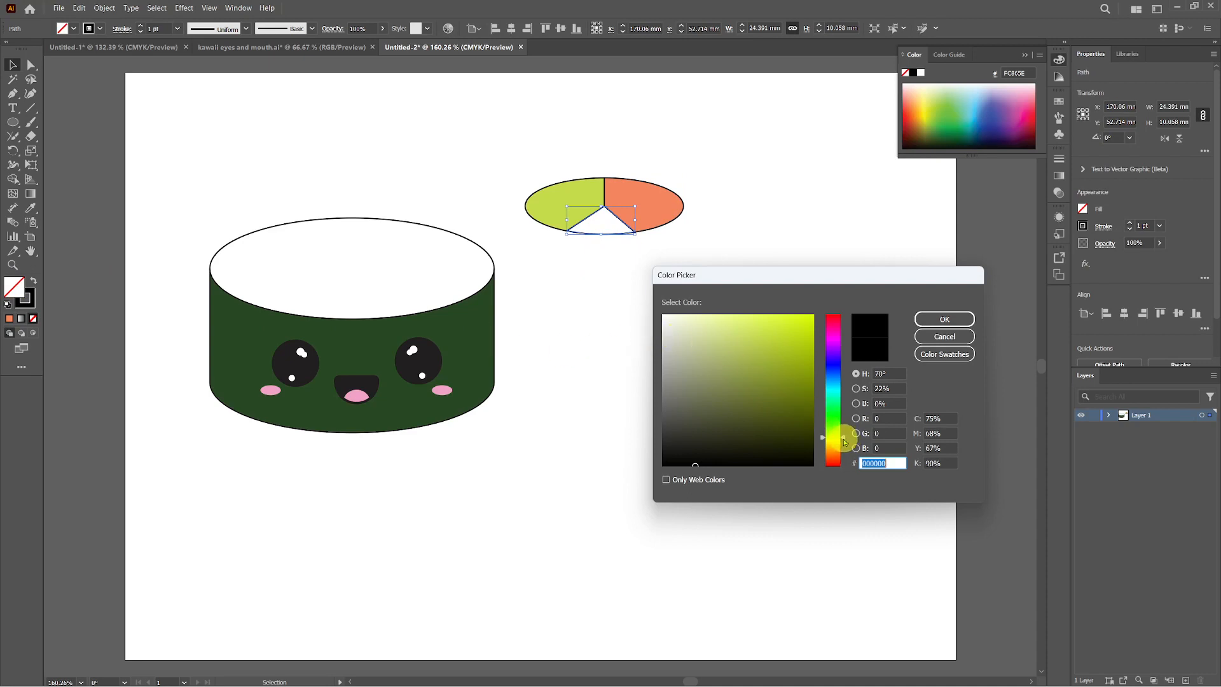
pyautogui.moveTo(845, 442); pyautogui.dragTo(844, 446)
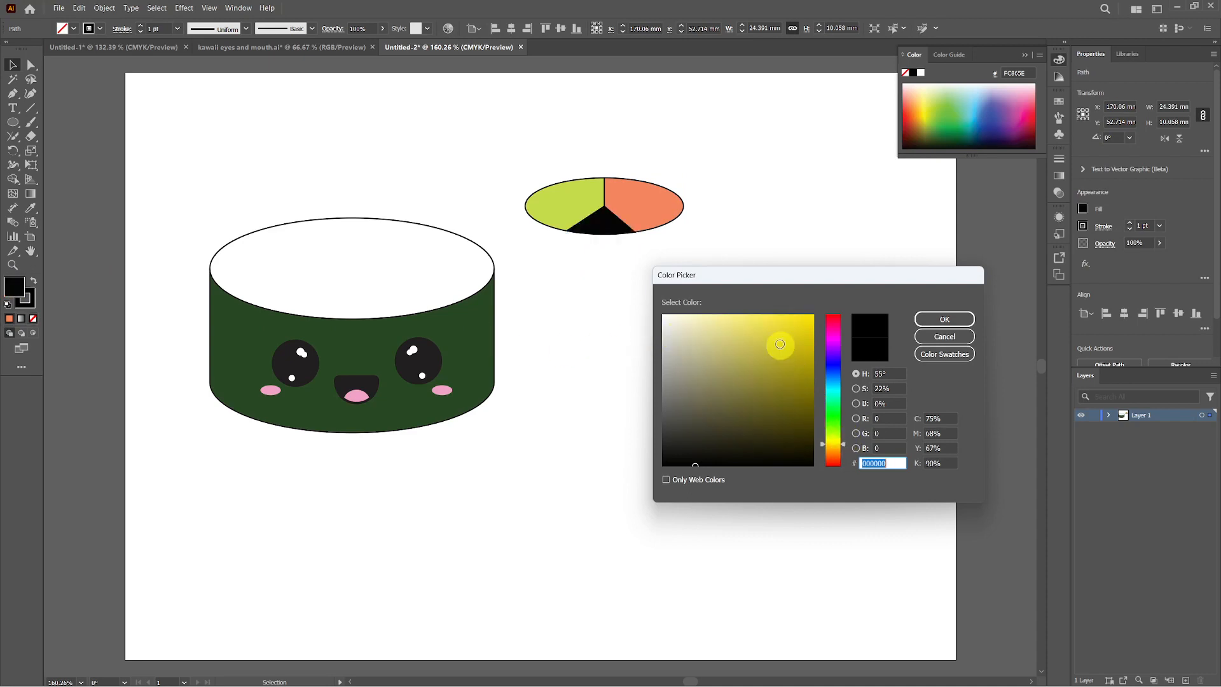
pyautogui.click(778, 331)
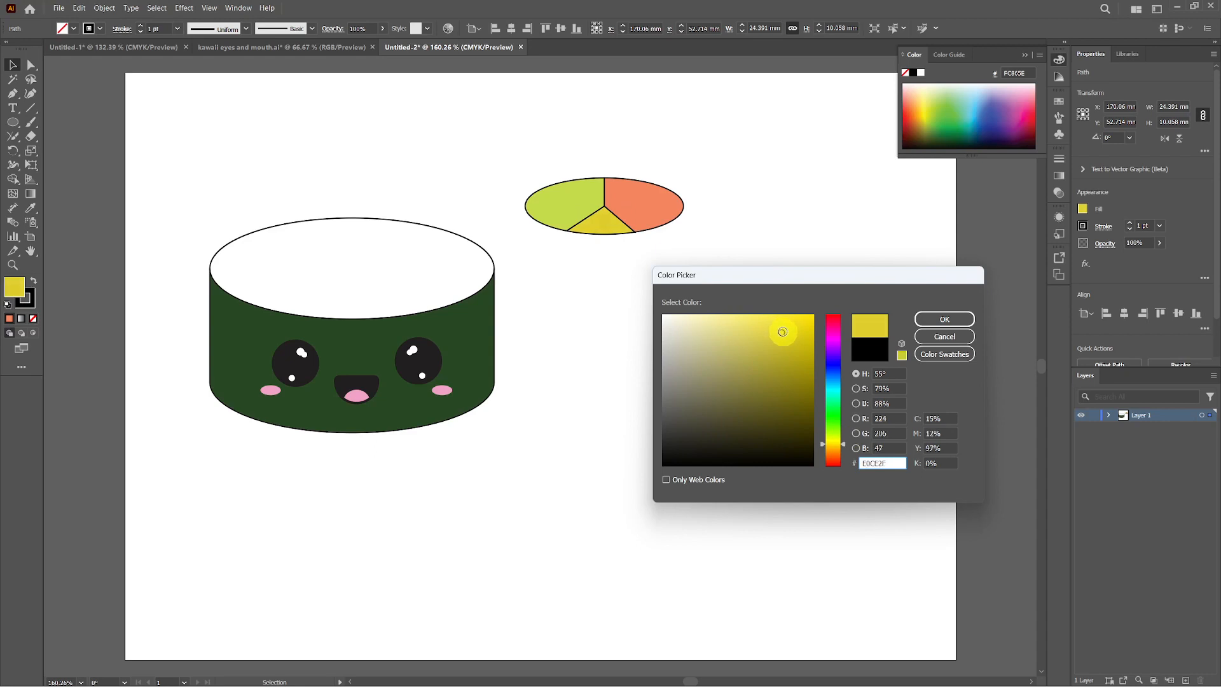
pyautogui.click(944, 319)
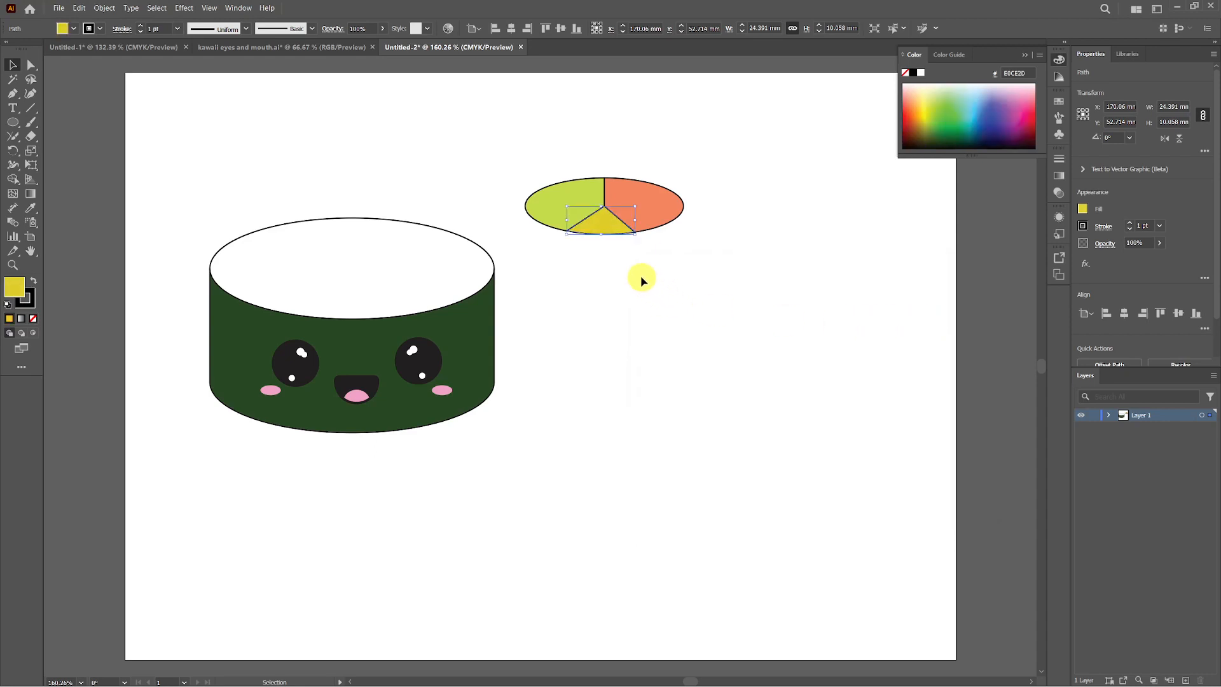
# - Move all three coloured wedges together onto the middle of the sushi roll's white top ellipse
pyautogui.click(538, 180)
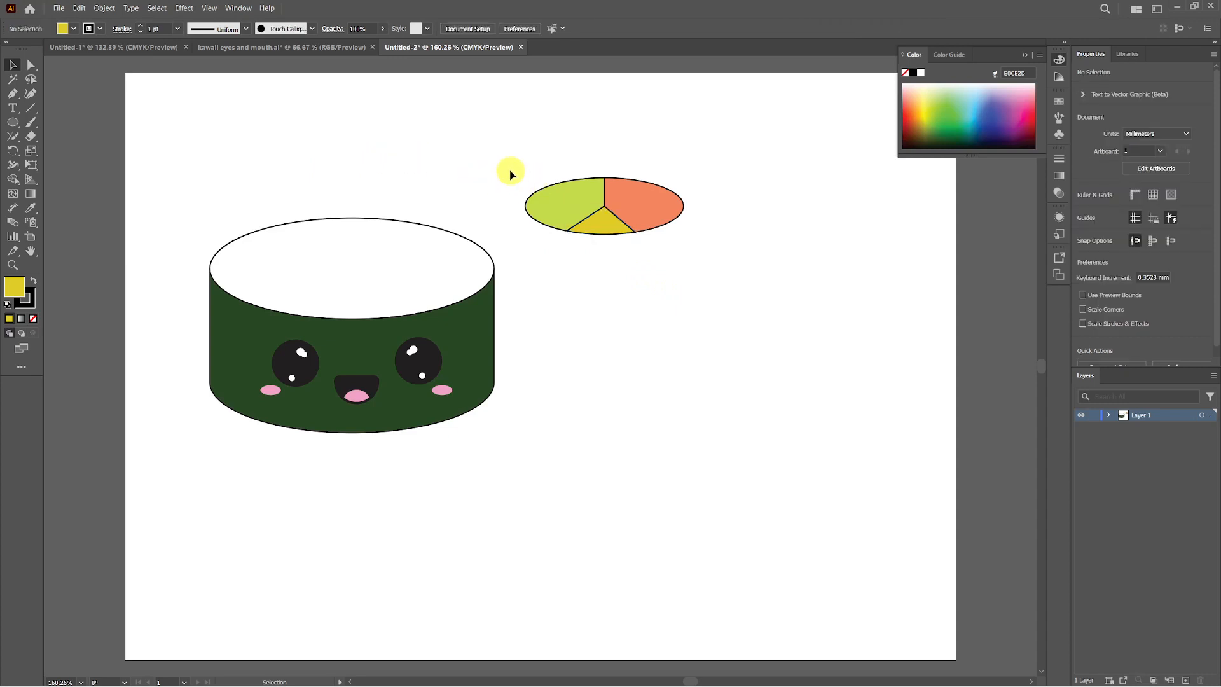
pyautogui.moveTo(511, 174); pyautogui.dragTo(693, 247)
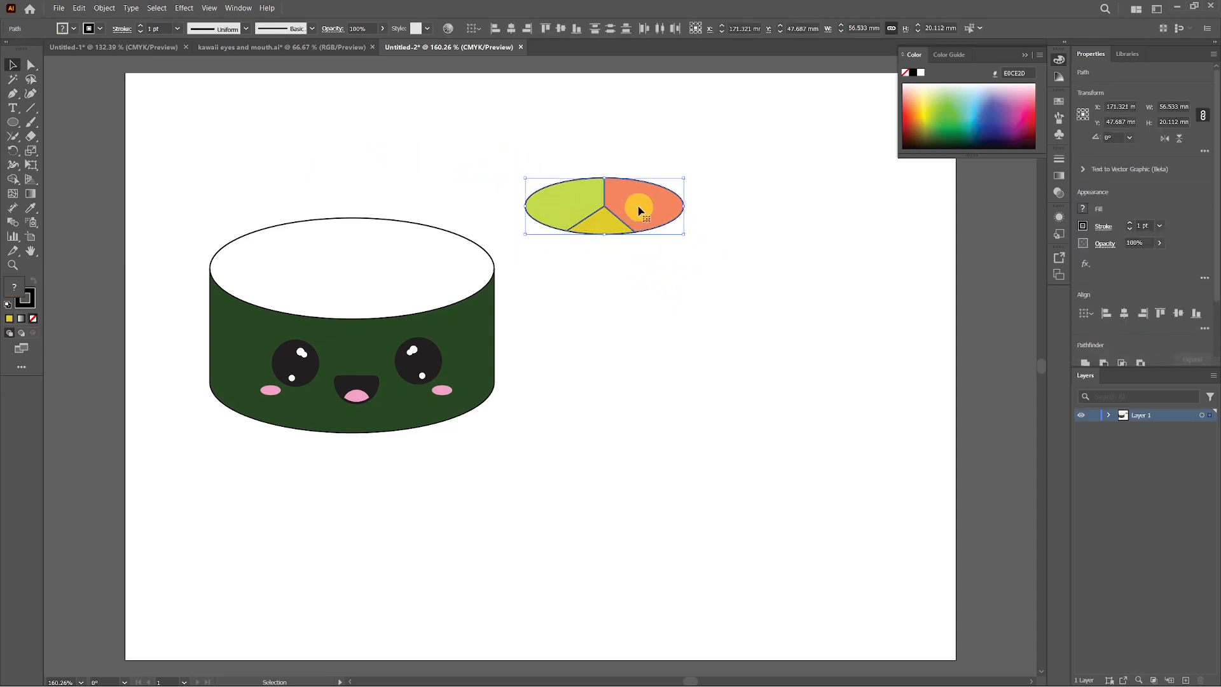
pyautogui.moveTo(639, 209); pyautogui.dragTo(384, 266)
pyautogui.click(634, 318)
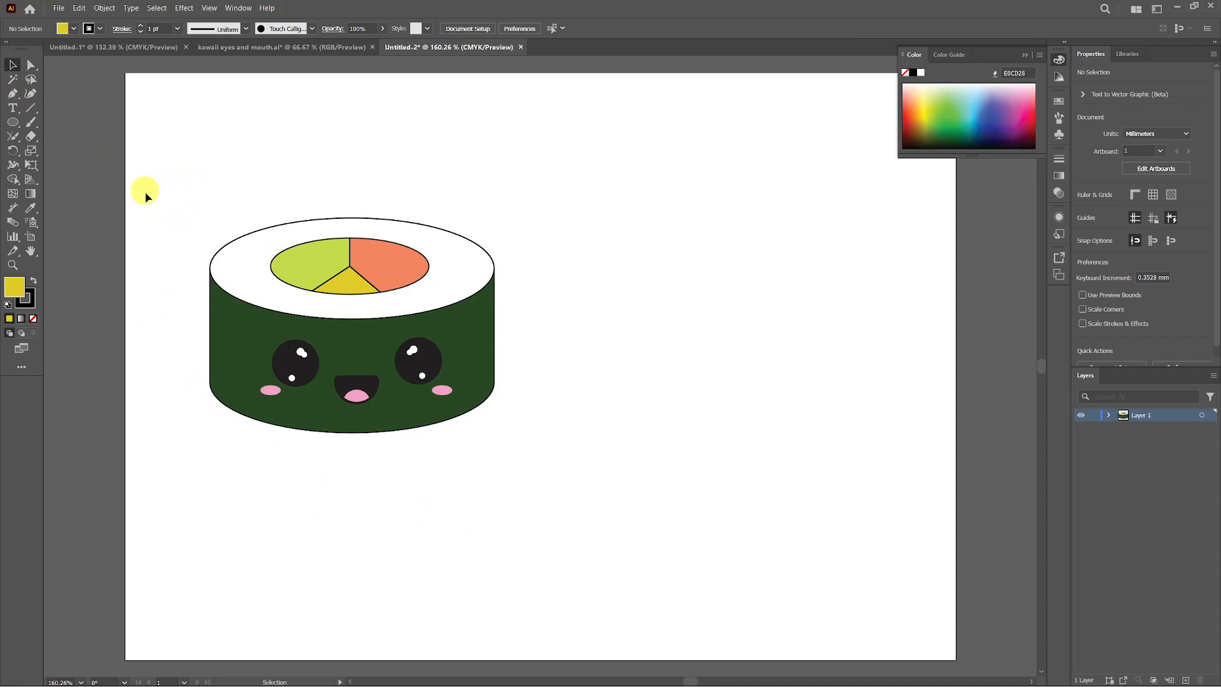
# - Set the stroke weight of the whole sushi roll artwork to 3 pt
pyautogui.moveTo(175, 173); pyautogui.dragTo(571, 485)
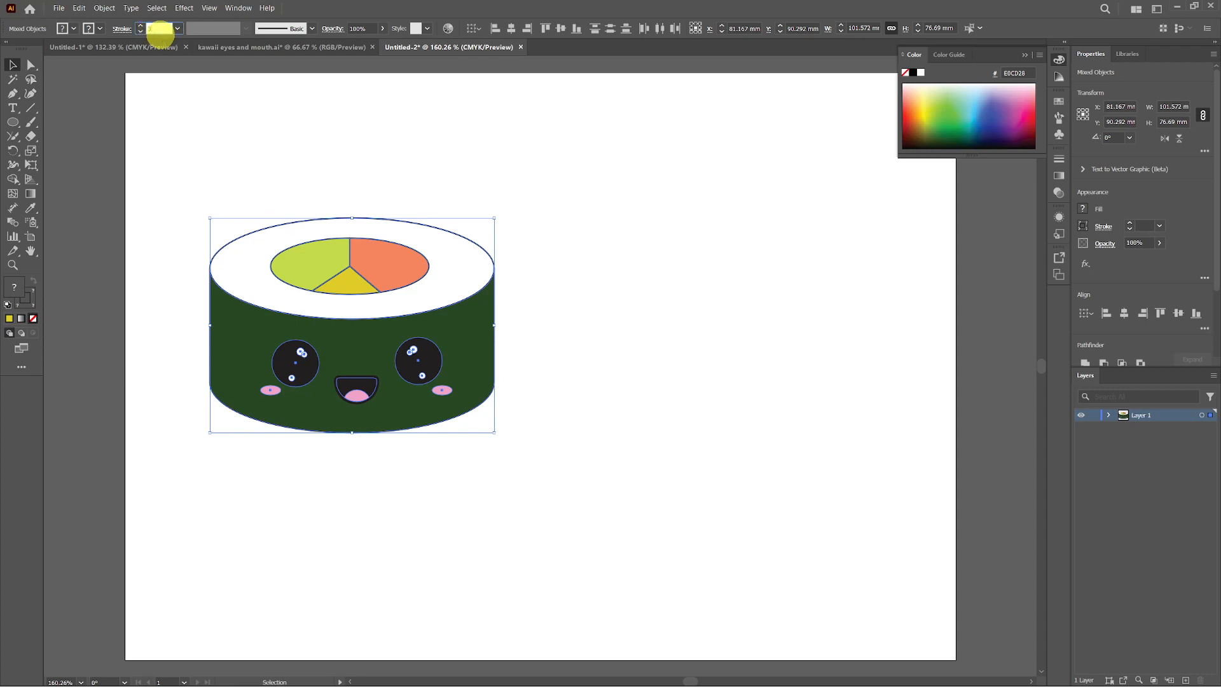
pyautogui.press('Return')
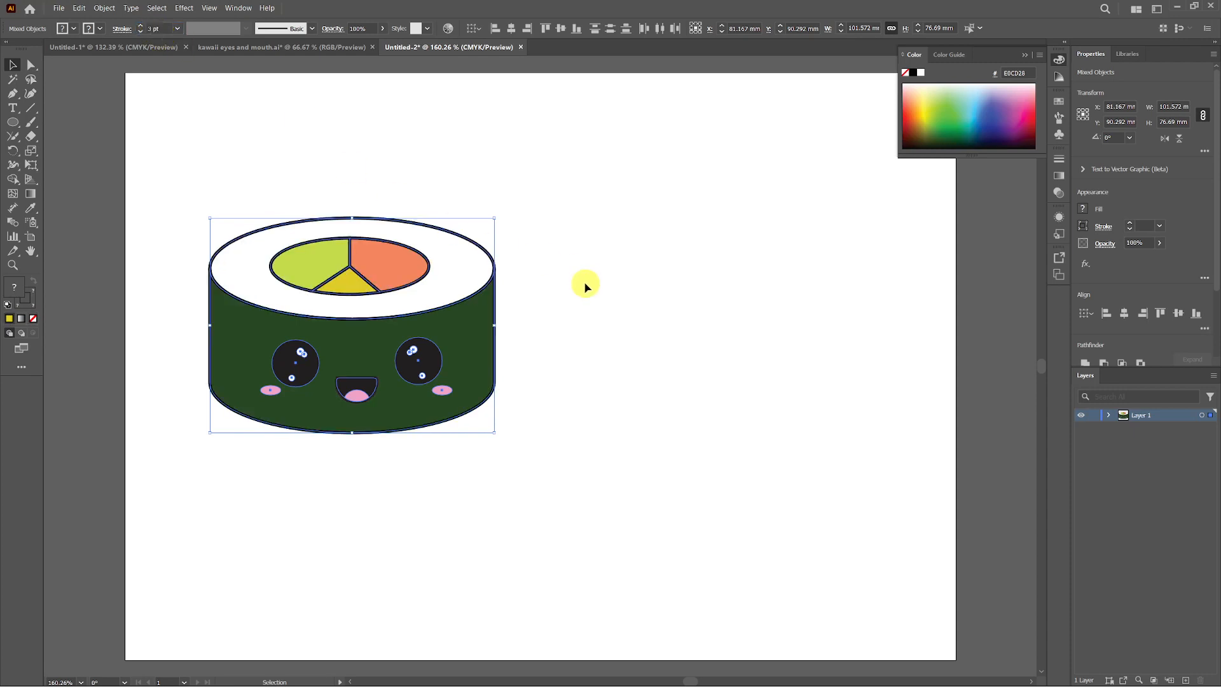
pyautogui.click(580, 286)
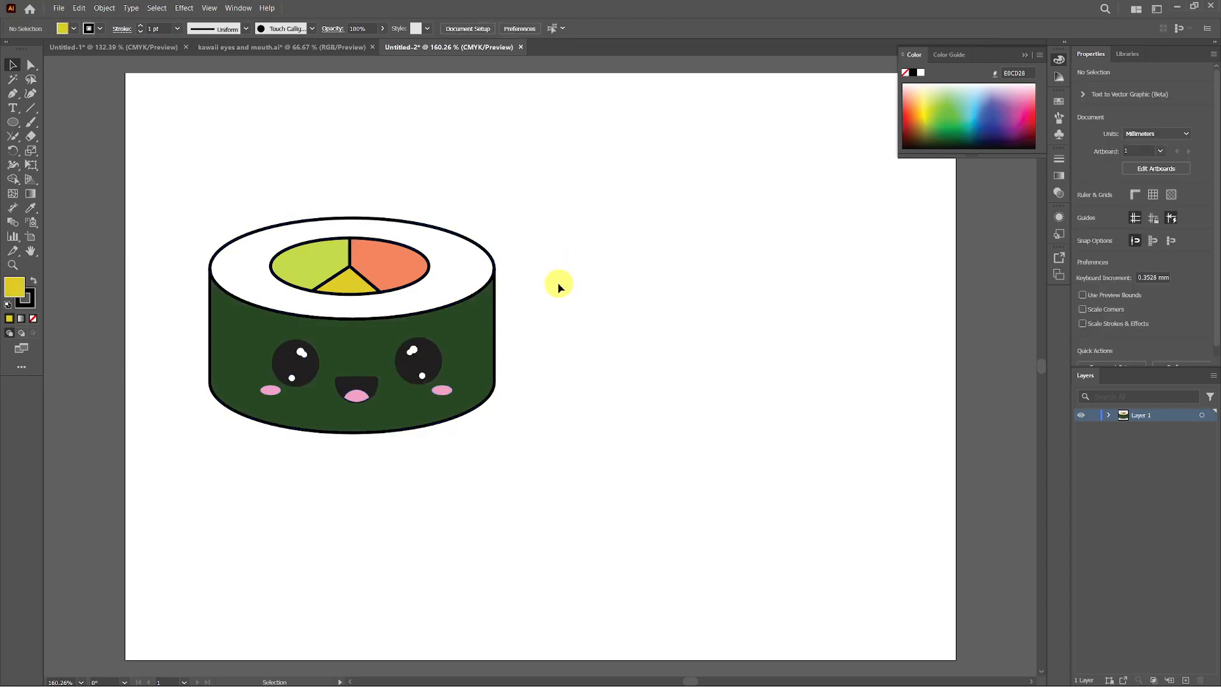